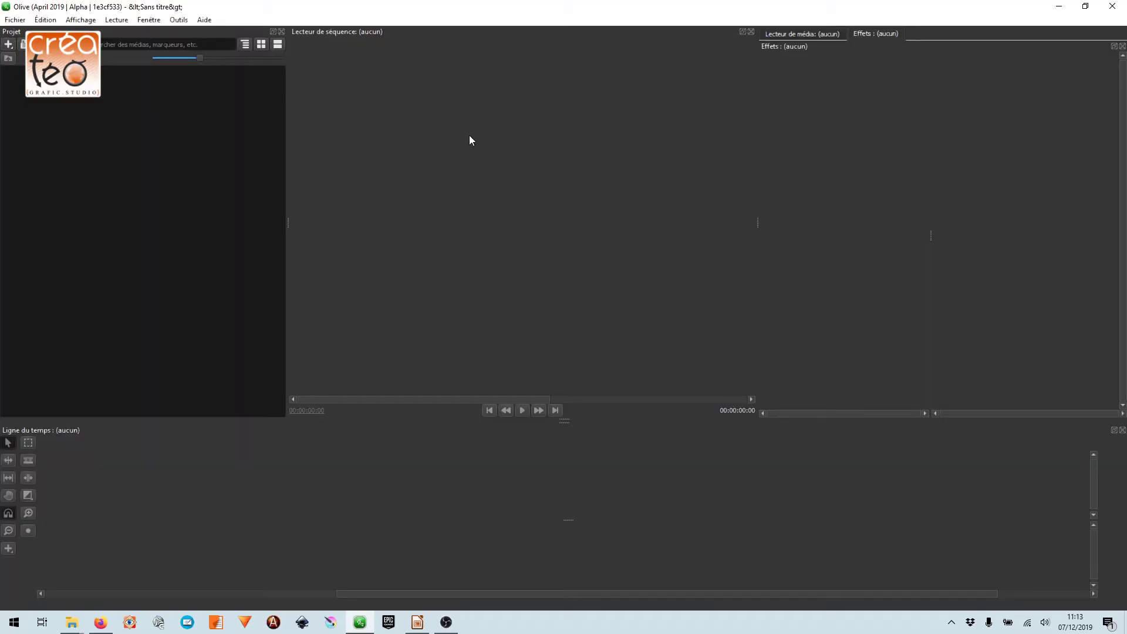
- Open the saved project "projet ralenti" from the ralenti OpenOlive folder
{"action": "left_click", "coordinate": [16, 19]}
{"action": "left_click", "coordinate": [35, 45]}
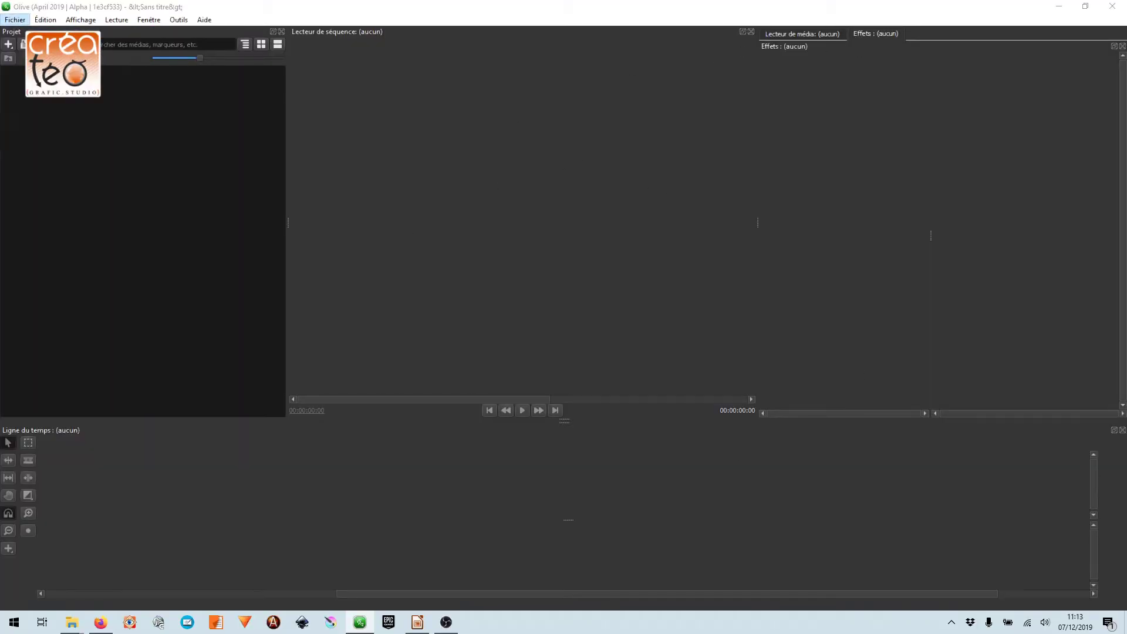
{"action": "left_click", "coordinate": [301, 95]}
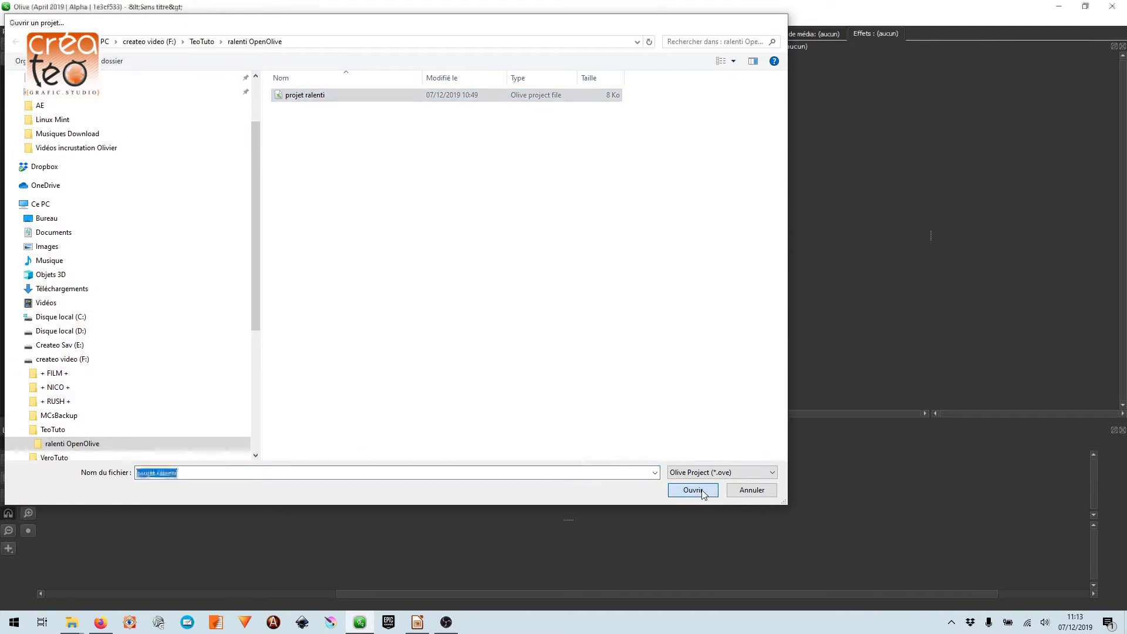
{"action": "left_click", "coordinate": [701, 492]}
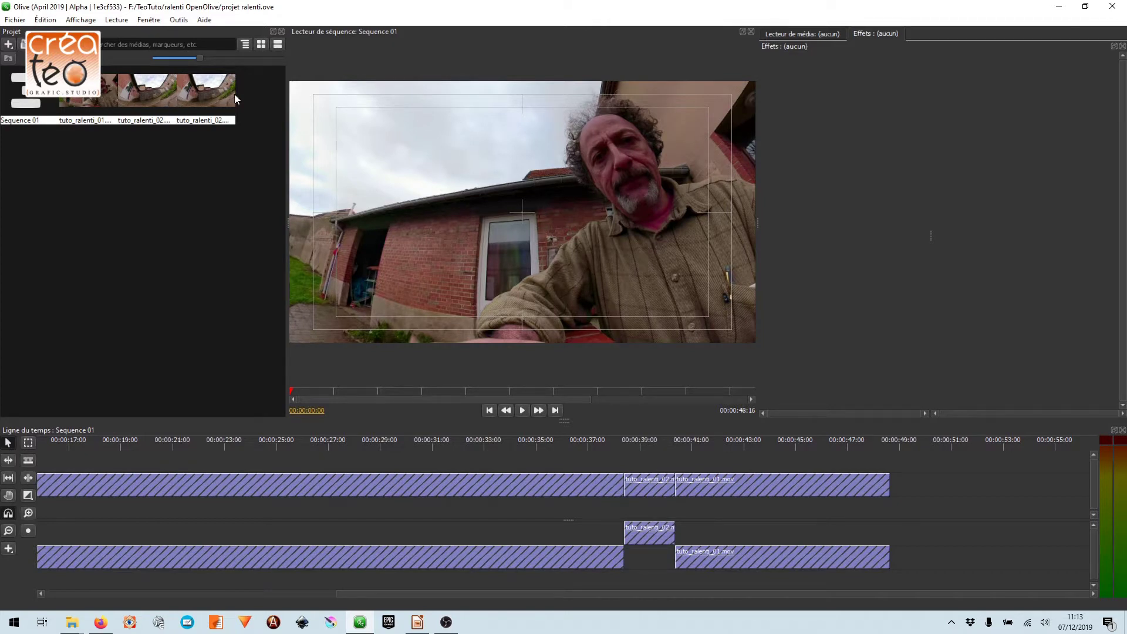
- Play the sequence around the jump and scrub through the short tuto_ralenti_02.mov clip to review the action
{"action": "left_click_drag", "start_coordinate": [328, 444], "coordinate": [613, 453]}
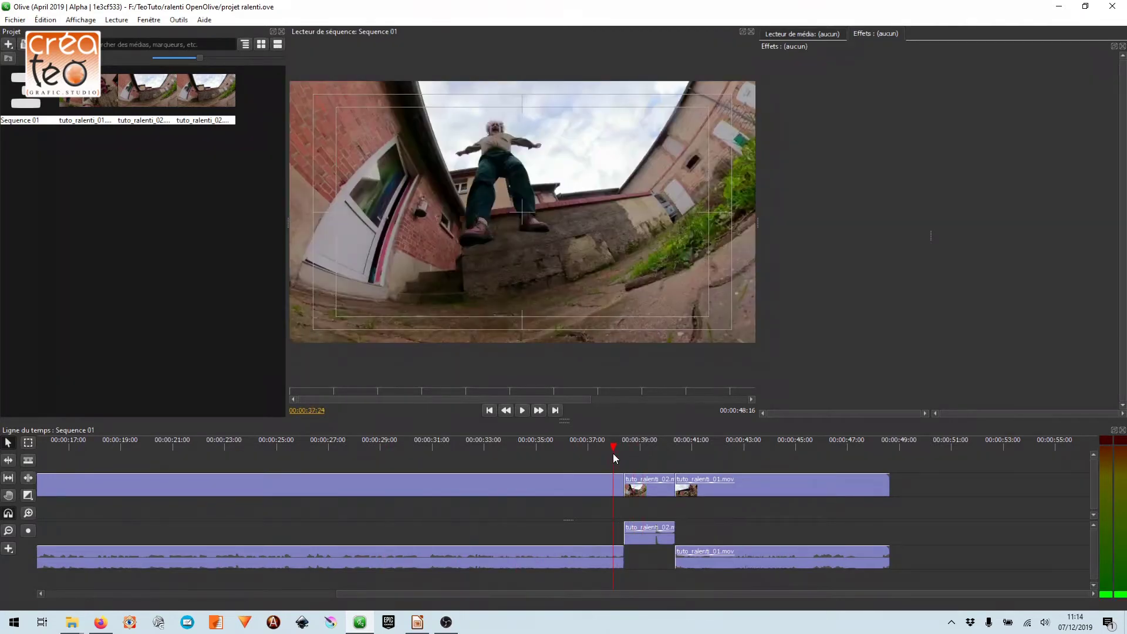
{"action": "key", "text": "space"}
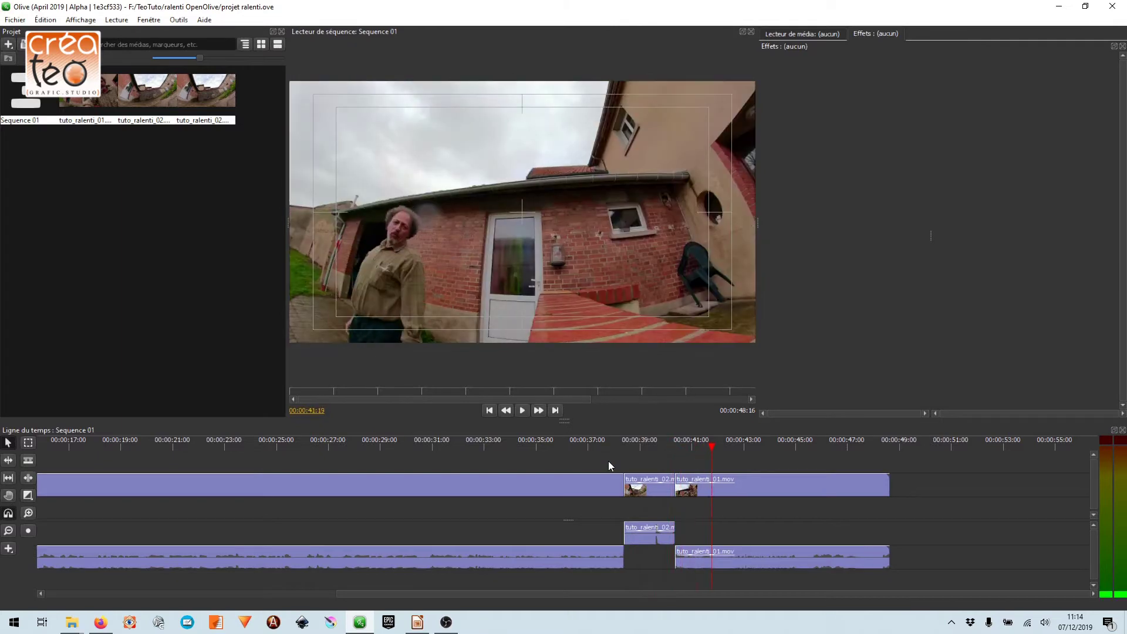
{"action": "left_click_drag", "start_coordinate": [711, 457], "coordinate": [627, 446]}
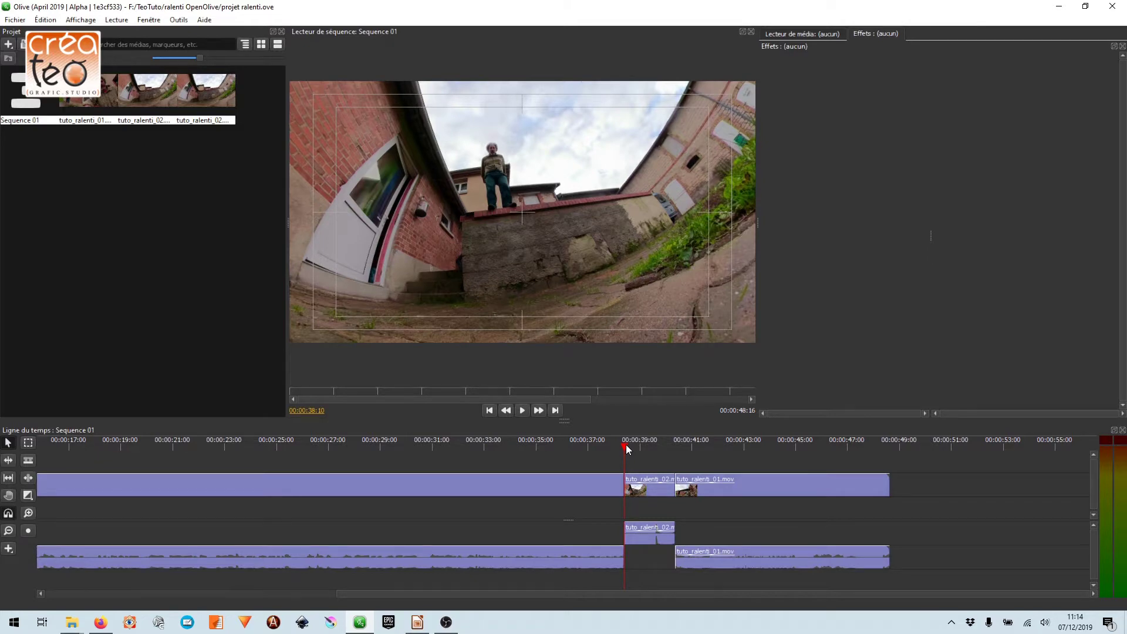
{"action": "mouse_move", "coordinate": [631, 445]}
{"action": "left_mouse_down"}
{"action": "mouse_move", "coordinate": [664, 449]}
{"action": "mouse_move", "coordinate": [629, 446]}
{"action": "mouse_move", "coordinate": [651, 446]}
{"action": "left_mouse_up"}
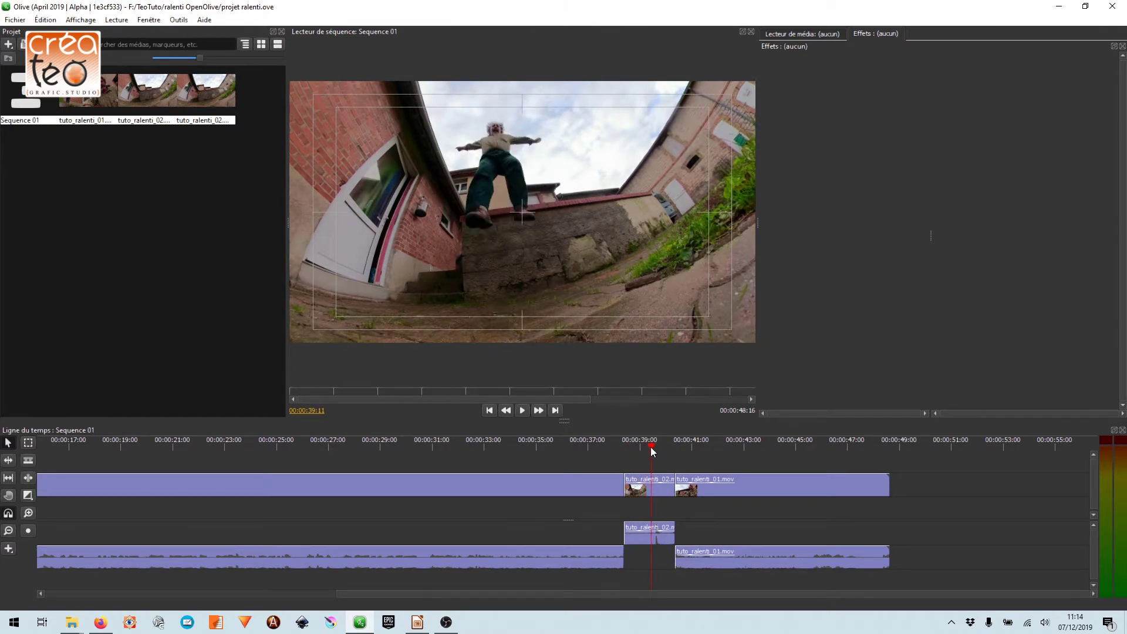
- Select the tuto_ralenti_02.mov jump clip and magnify the timeline so the whole clip is easy to work on
{"action": "left_click", "coordinate": [660, 490]}
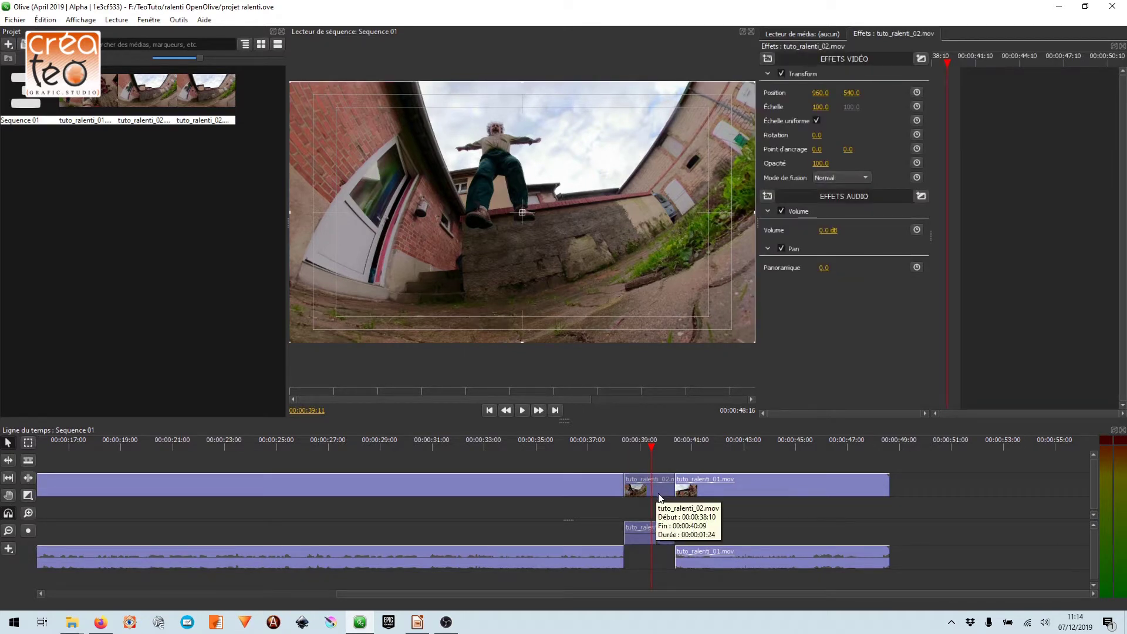
{"action": "key", "text": "equal"}
{"action": "key", "text": "equal"}
{"action": "key", "text": "equal"}
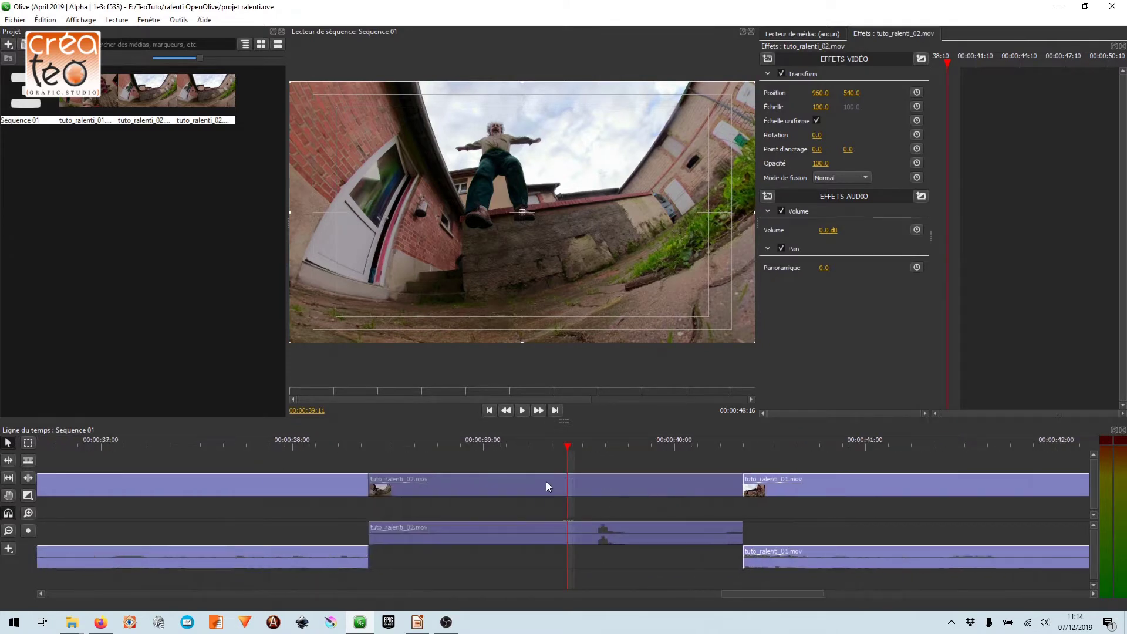
{"action": "key", "text": "minus"}
{"action": "key", "text": "minus"}
{"action": "key", "text": "equal"}
{"action": "key", "text": "equal"}
{"action": "key", "text": "equal"}
{"action": "key", "text": "minus"}
{"action": "key", "text": "minus"}
{"action": "key", "text": "equal"}
{"action": "key", "text": "minus"}
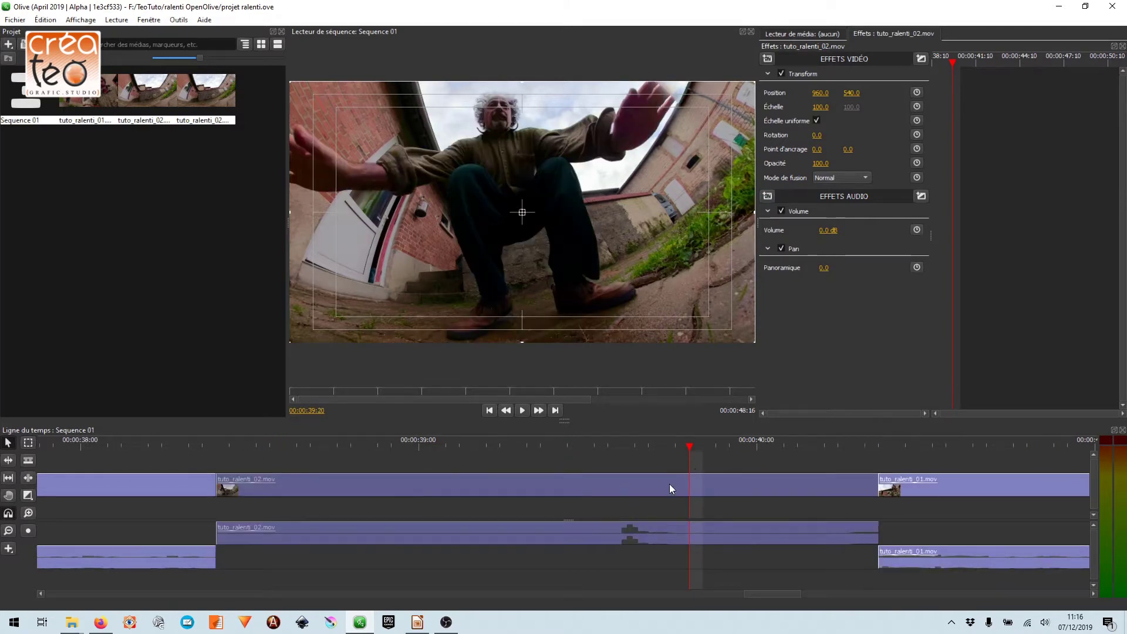
{"action": "key", "text": "minus"}
{"action": "key", "text": "minus"}
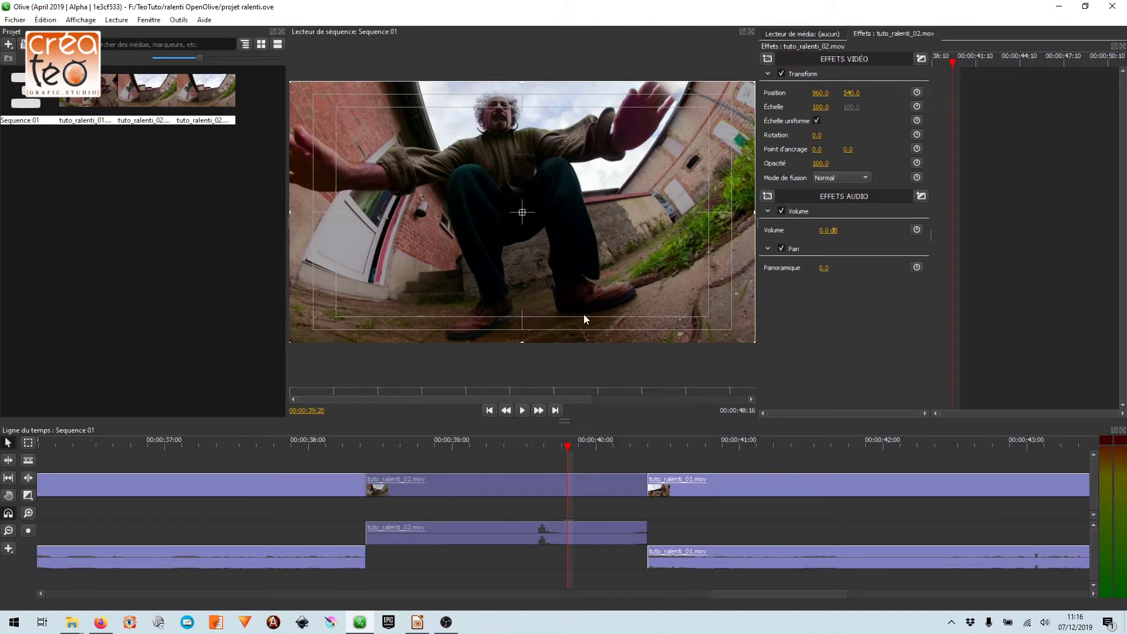
- Set the speed of the tuto_ralenti_02.mov jump clip to 50% without propagating the change to the following clips
{"action": "left_click_drag", "start_coordinate": [564, 446], "coordinate": [487, 445]}
{"action": "right_click", "coordinate": [507, 490]}
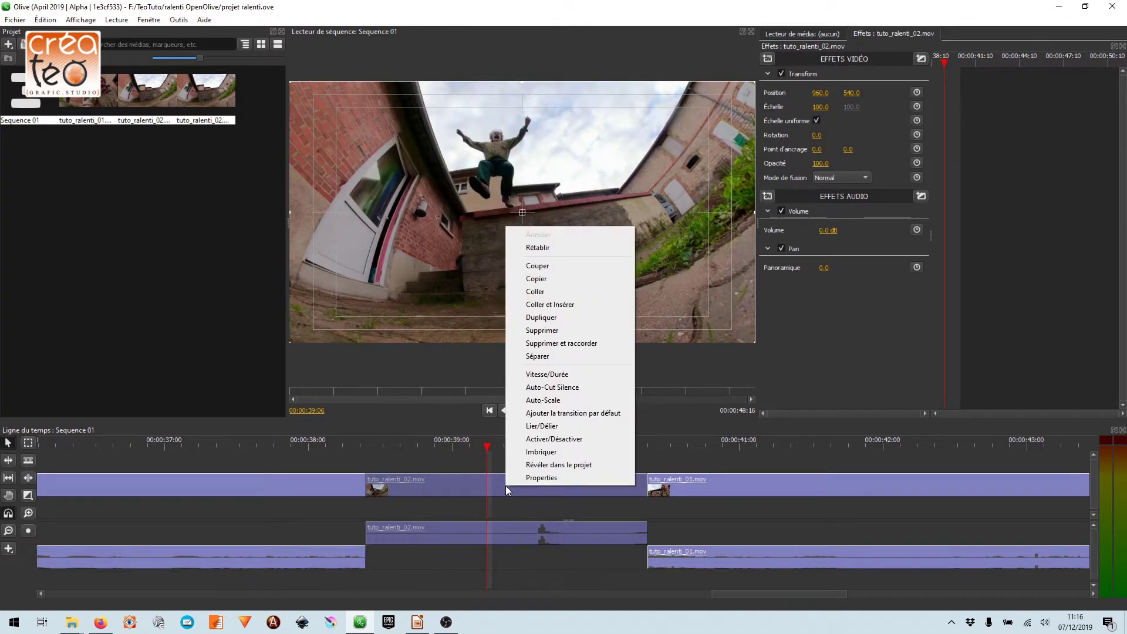
{"action": "left_click", "coordinate": [556, 374]}
{"action": "left_click_drag", "start_coordinate": [547, 251], "coordinate": [430, 213]}
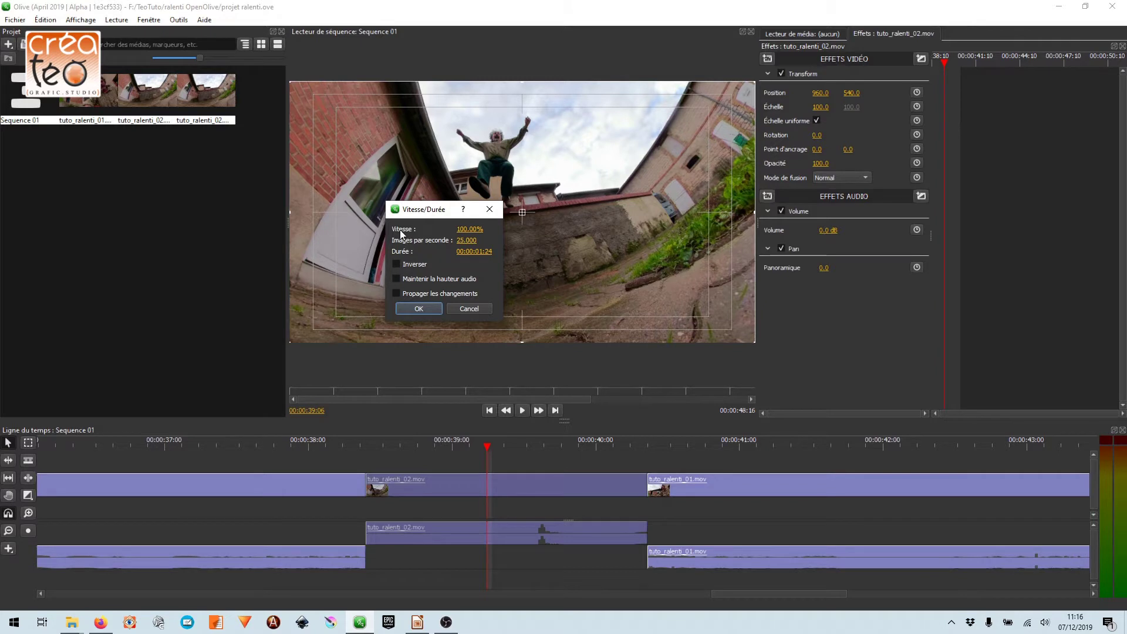
{"action": "left_click", "coordinate": [467, 229]}
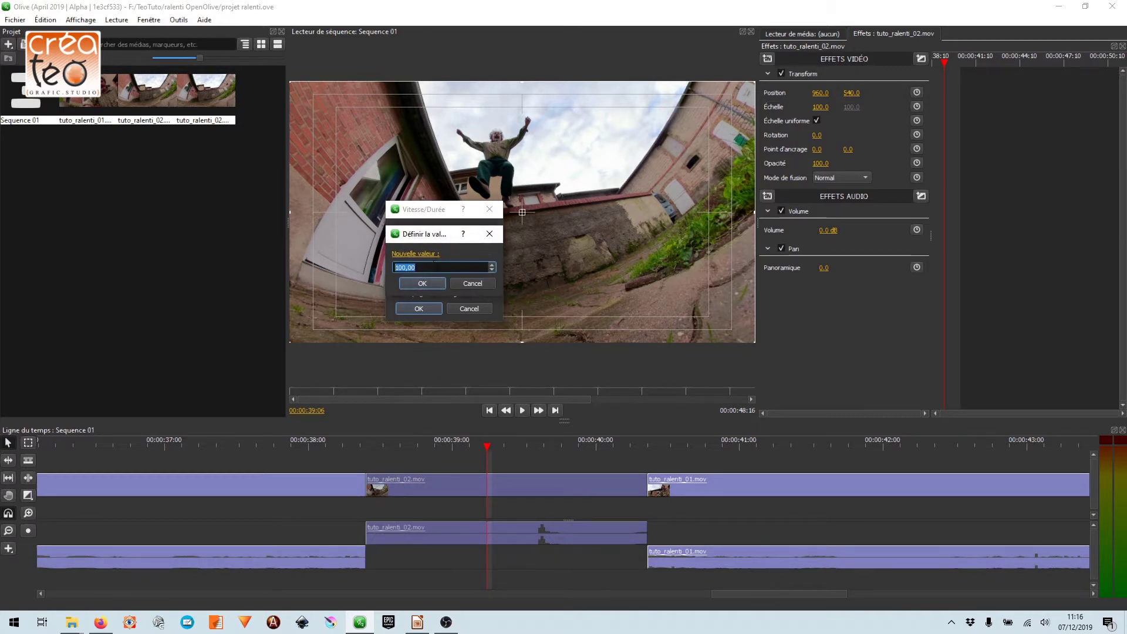
{"action": "type", "text": "50"}
{"action": "key", "text": "Return"}
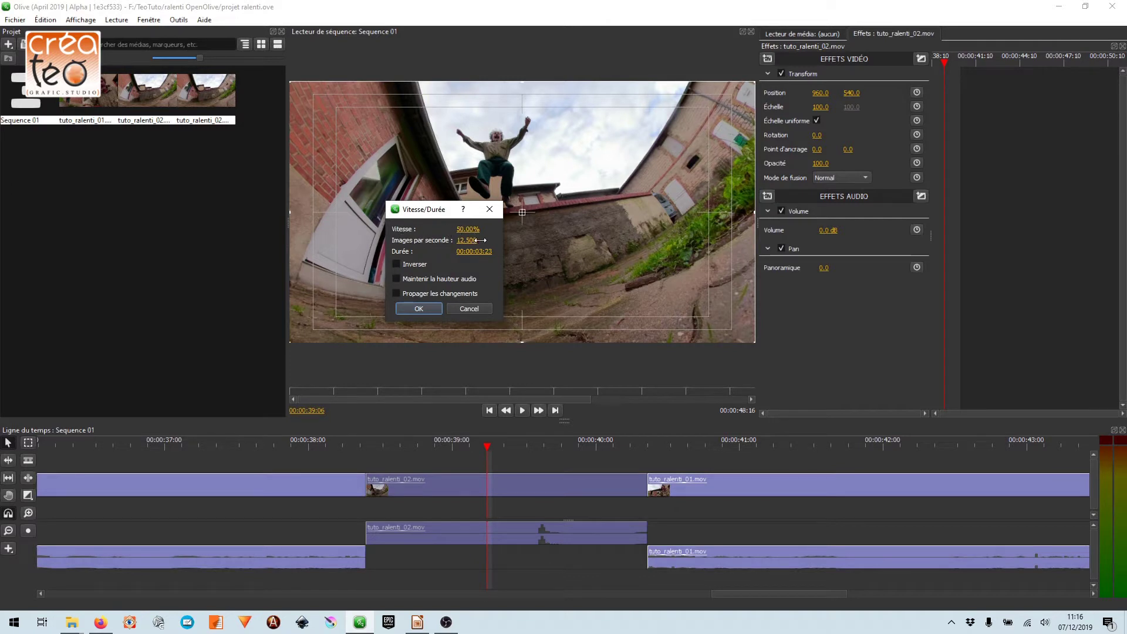
{"action": "left_click", "coordinate": [421, 307]}
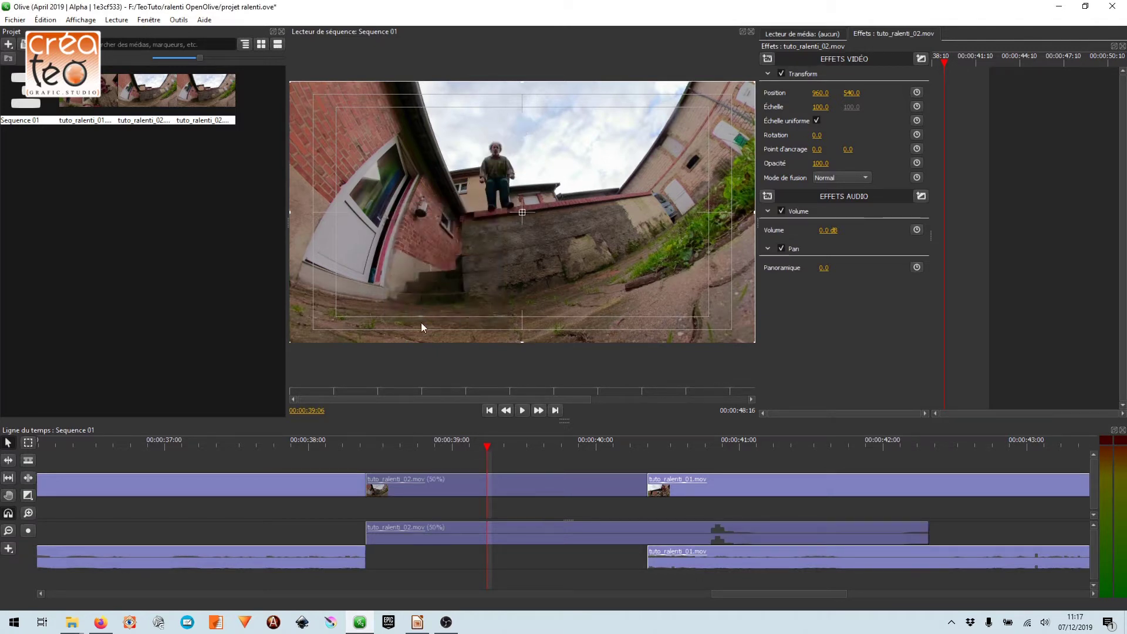
- Play the slowed jump clip from its start and scrub back over its cut with the following clip
{"action": "left_click_drag", "start_coordinate": [486, 449], "coordinate": [365, 443]}
{"action": "key", "text": "space"}
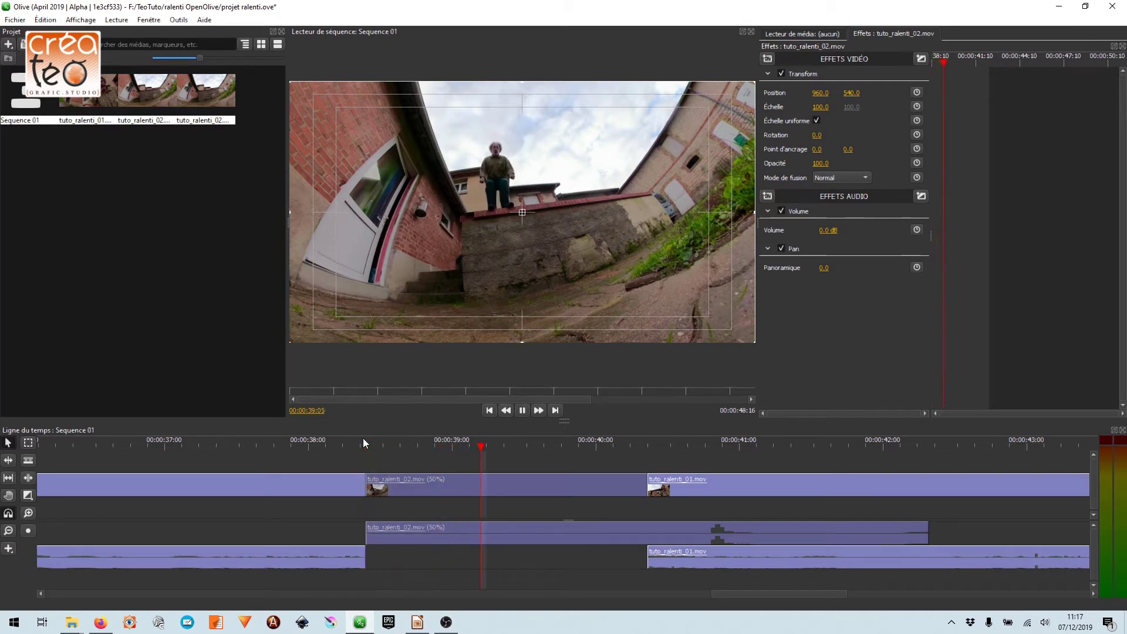
{"action": "key", "text": "space"}
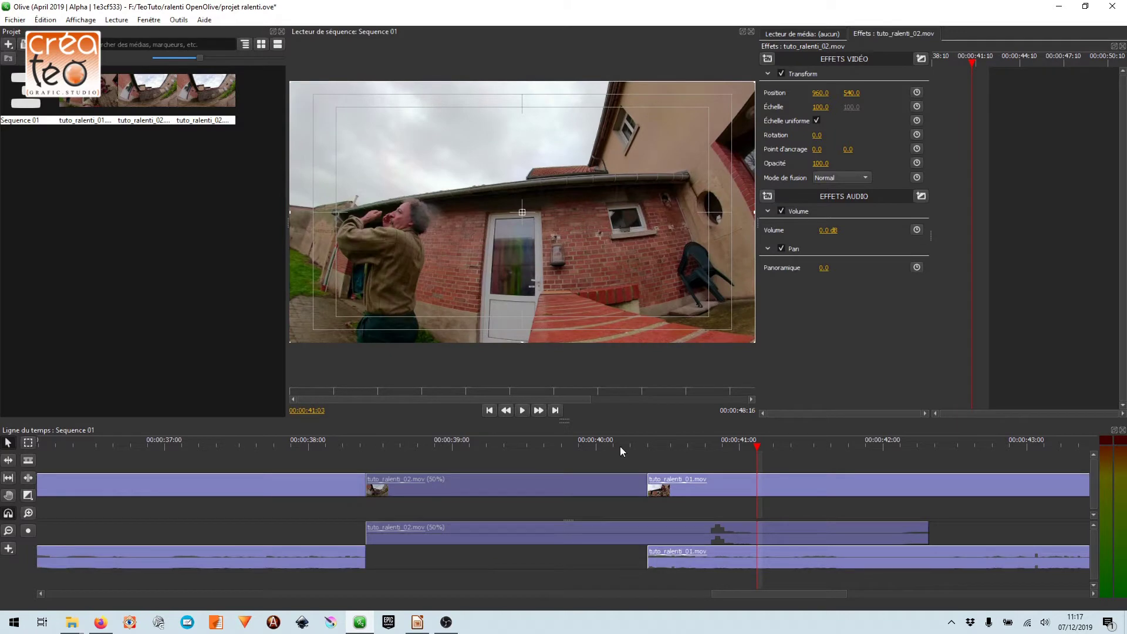
{"action": "left_click_drag", "start_coordinate": [757, 446], "coordinate": [639, 461]}
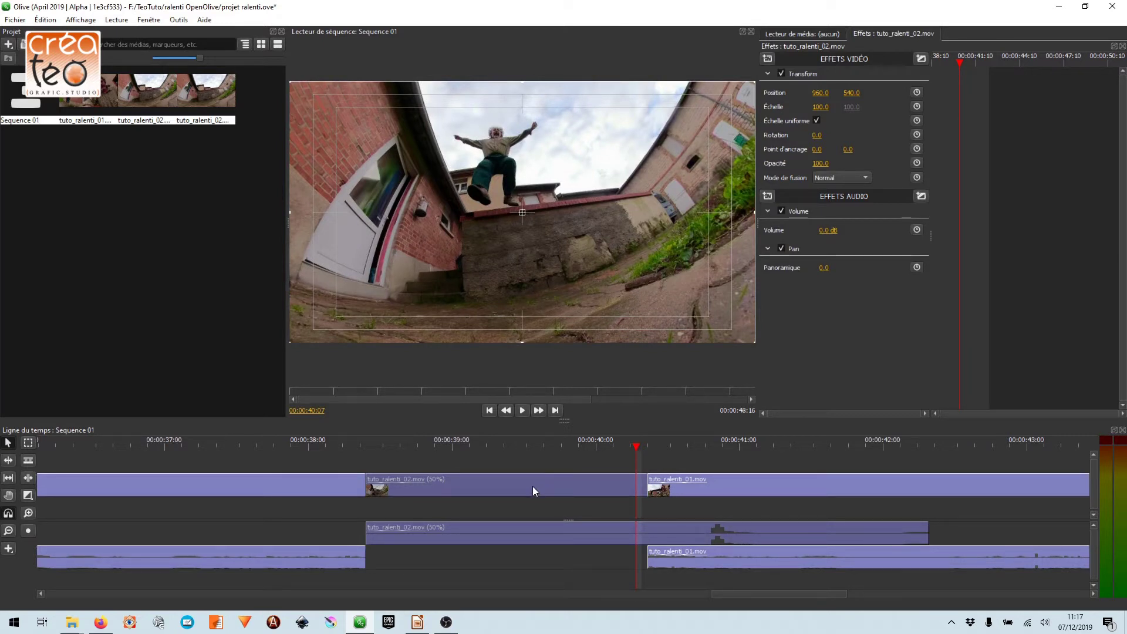
{"action": "left_click_drag", "start_coordinate": [560, 453], "coordinate": [492, 455]}
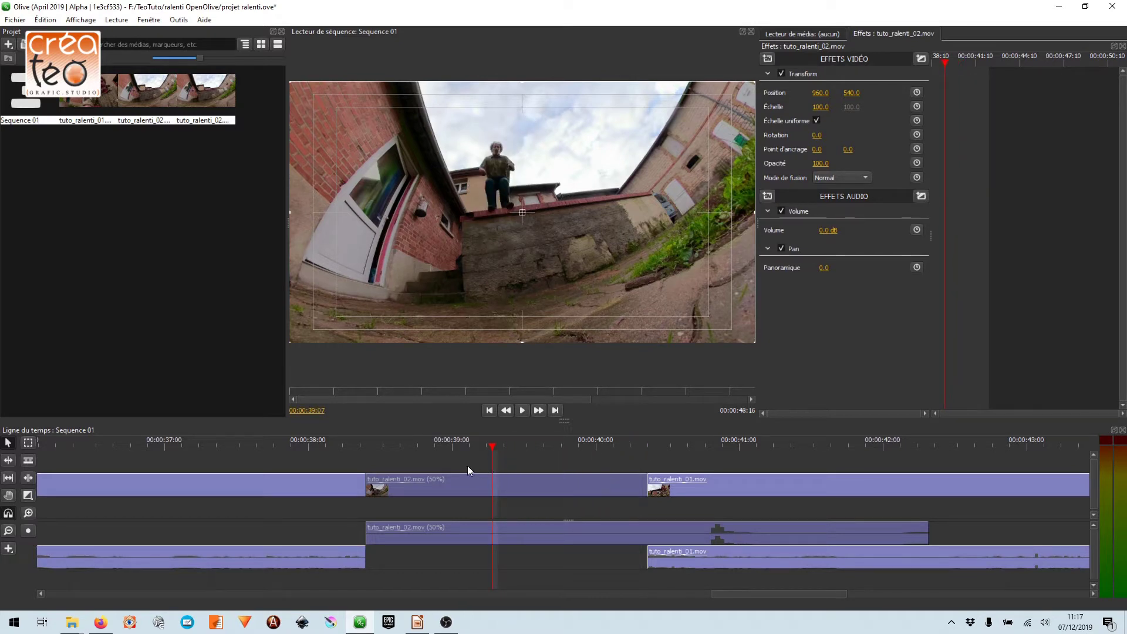
- Undo the speed change on the jump clip
{"action": "left_click", "coordinate": [45, 19]}
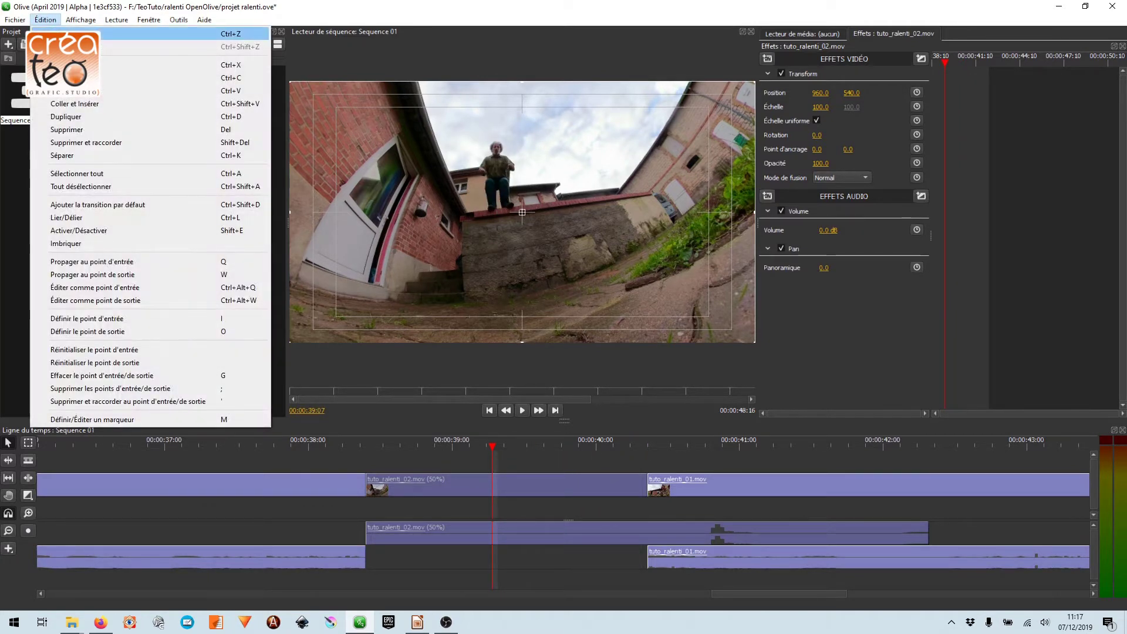
{"action": "left_click", "coordinate": [64, 33]}
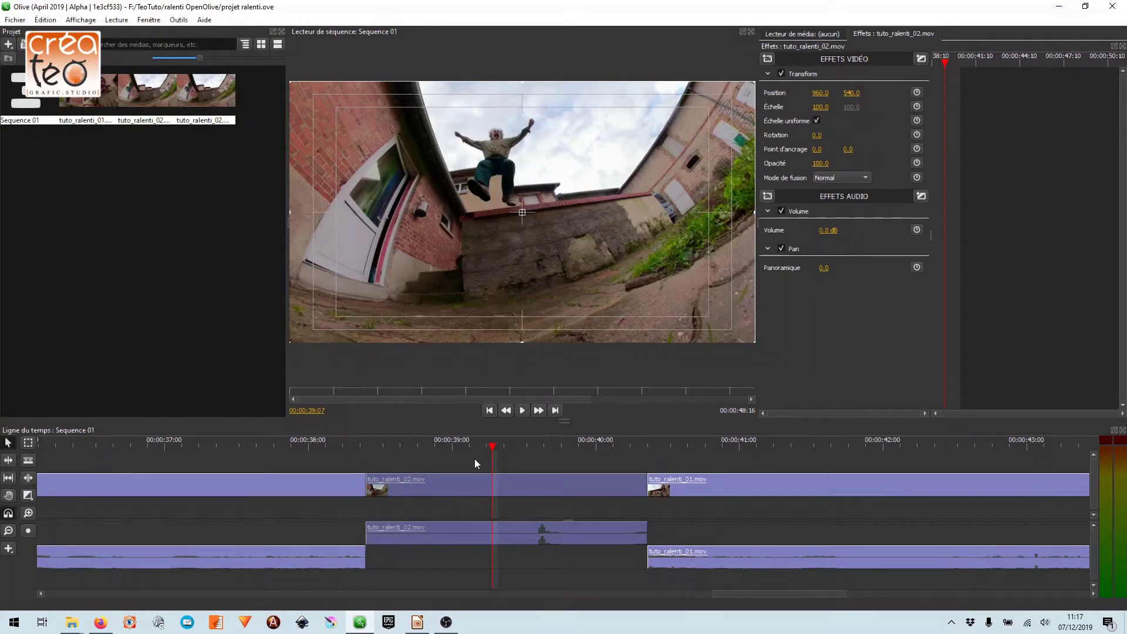
- Set the speed of the tuto_ralenti_02.mov jump clip to 50% with "Propager les changements" enabled, so the following clips shift along
{"action": "left_click_drag", "start_coordinate": [494, 445], "coordinate": [518, 472]}
{"action": "right_click", "coordinate": [493, 488]}
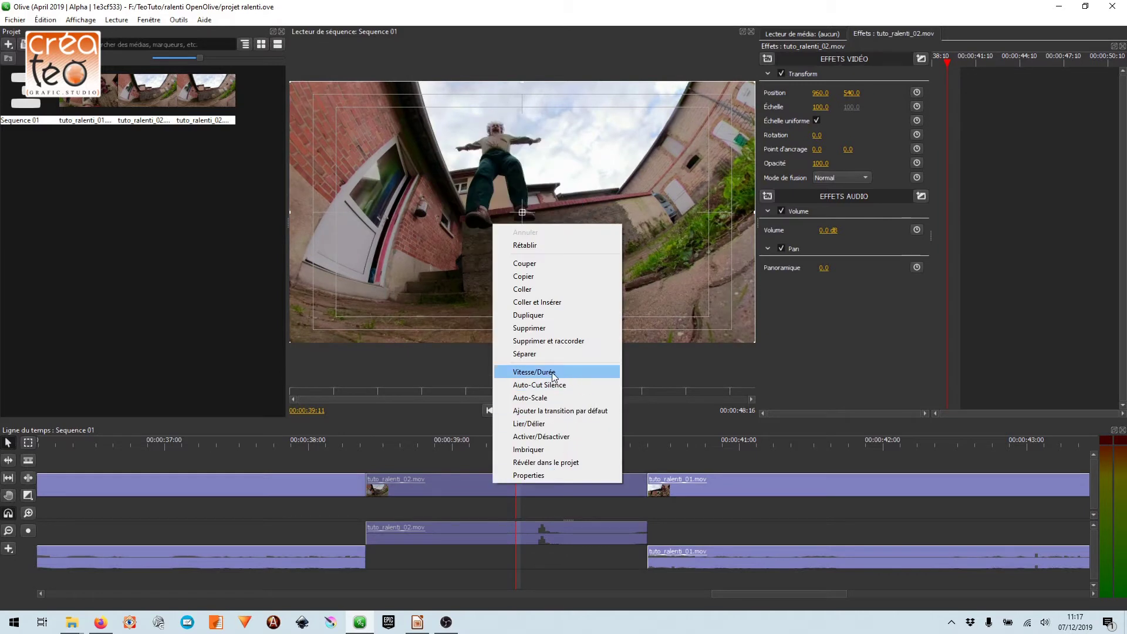
{"action": "left_click", "coordinate": [552, 369]}
{"action": "left_click", "coordinate": [589, 271]}
{"action": "type", "text": "50"}
{"action": "left_click", "coordinate": [558, 322]}
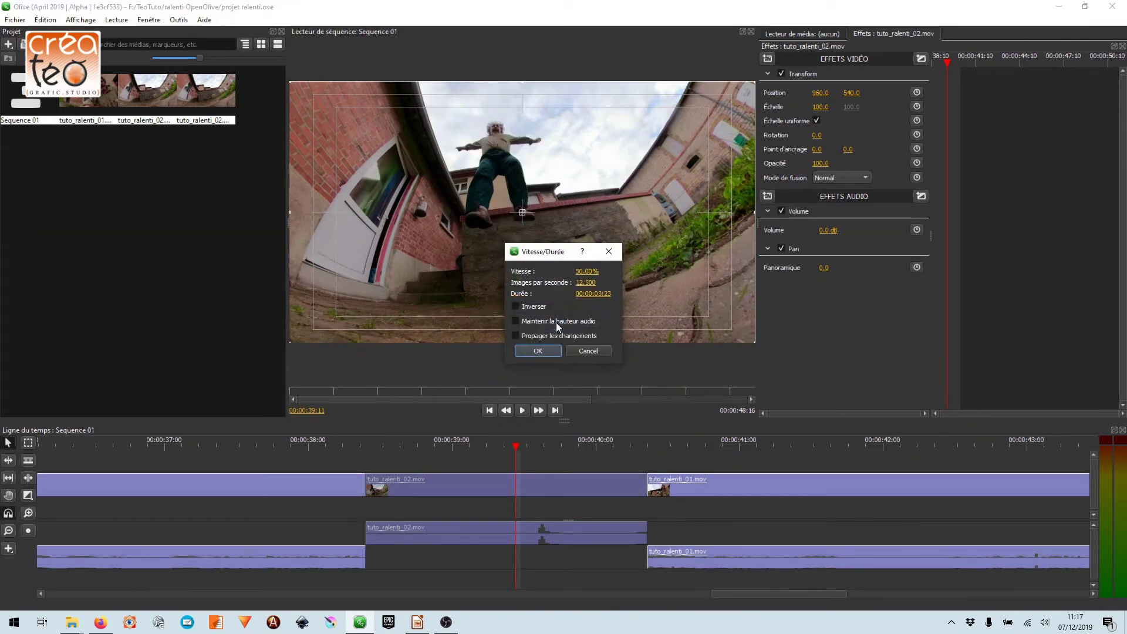
{"action": "left_click", "coordinate": [516, 335]}
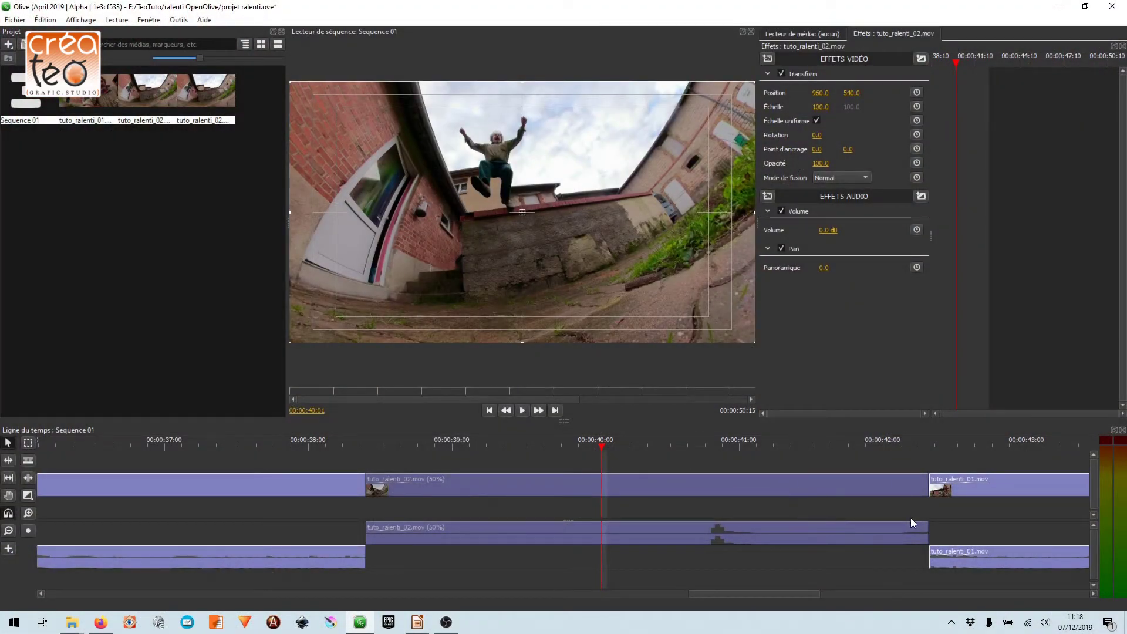
- Examine the slowed jump clip and its junctions with the neighbouring clips, scrubbing through the motion and into the last clip
{"action": "scroll", "coordinate": [621, 512], "scroll_direction": "right", "scroll_amount": 2}
{"action": "scroll", "coordinate": [513, 513], "scroll_direction": "right", "scroll_amount": 5}
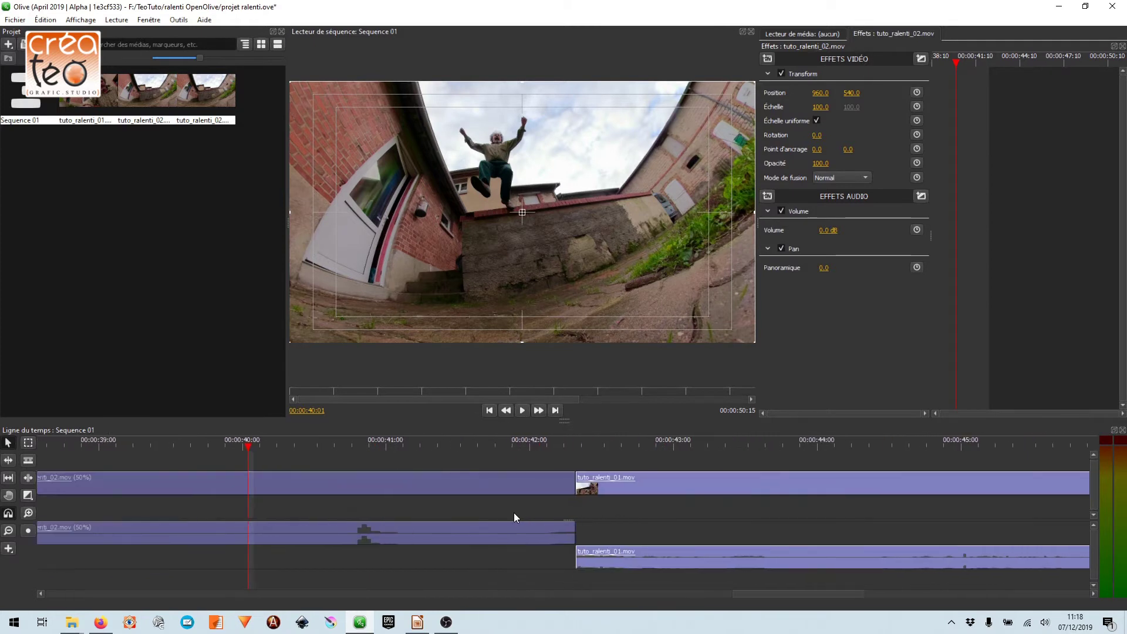
{"action": "key", "text": "minus"}
{"action": "key", "text": "minus"}
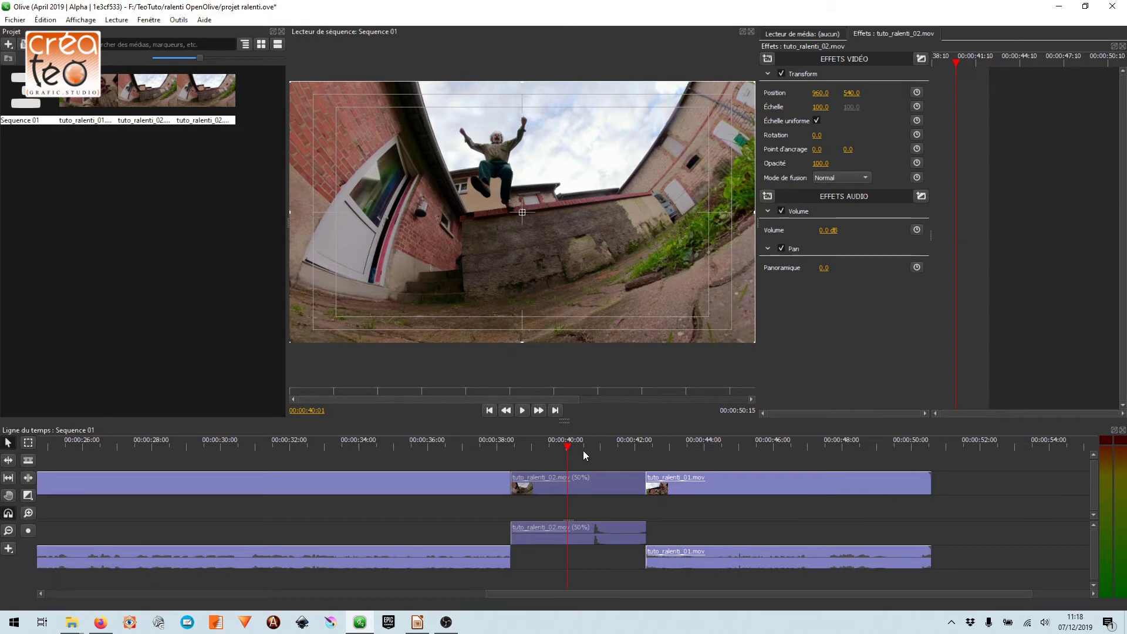
{"action": "mouse_move", "coordinate": [568, 447]}
{"action": "left_mouse_down"}
{"action": "mouse_move", "coordinate": [531, 446]}
{"action": "mouse_move", "coordinate": [569, 446]}
{"action": "left_mouse_up"}
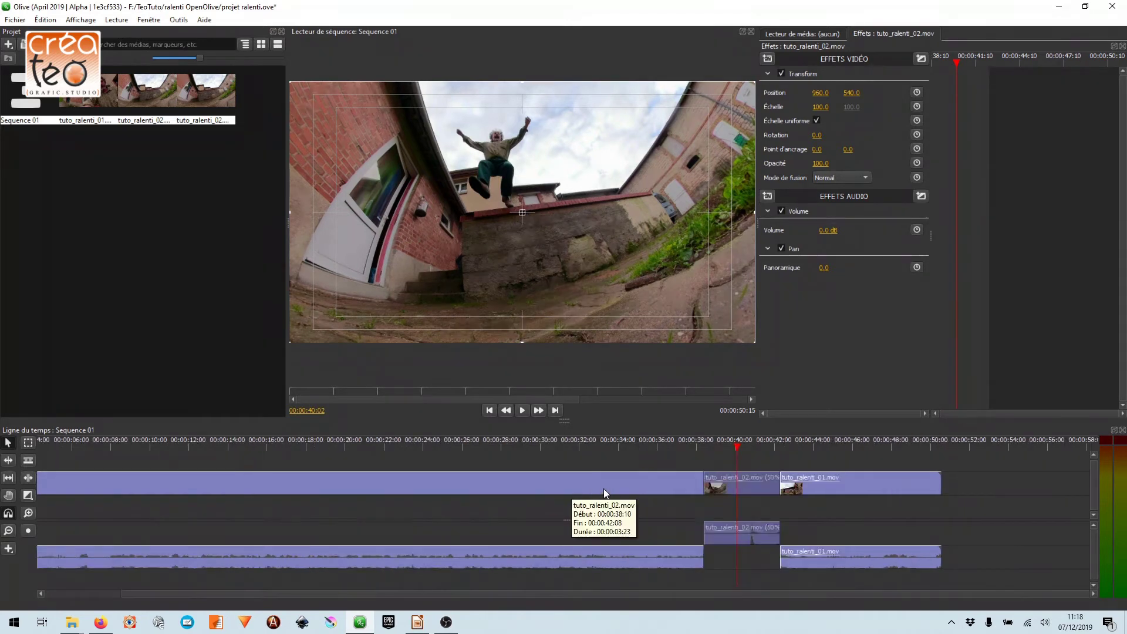
{"action": "scroll", "coordinate": [569, 491], "scroll_direction": "up", "scroll_amount": 4}
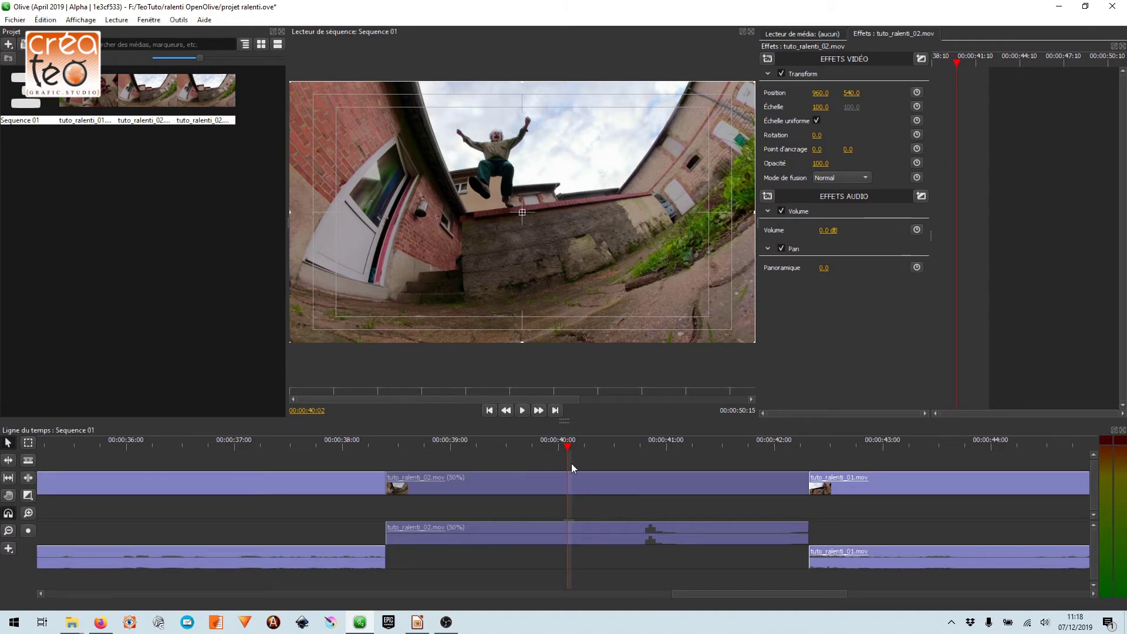
{"action": "left_click_drag", "start_coordinate": [568, 450], "coordinate": [400, 449]}
{"action": "left_click_drag", "start_coordinate": [485, 445], "coordinate": [598, 450]}
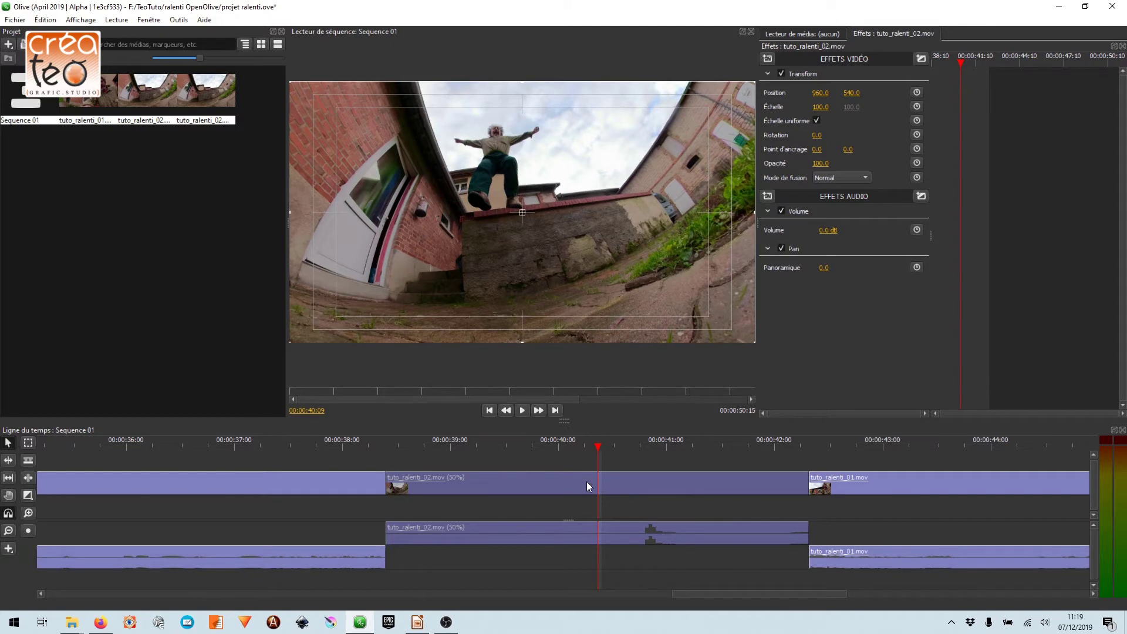
{"action": "left_click_drag", "start_coordinate": [597, 449], "coordinate": [527, 485]}
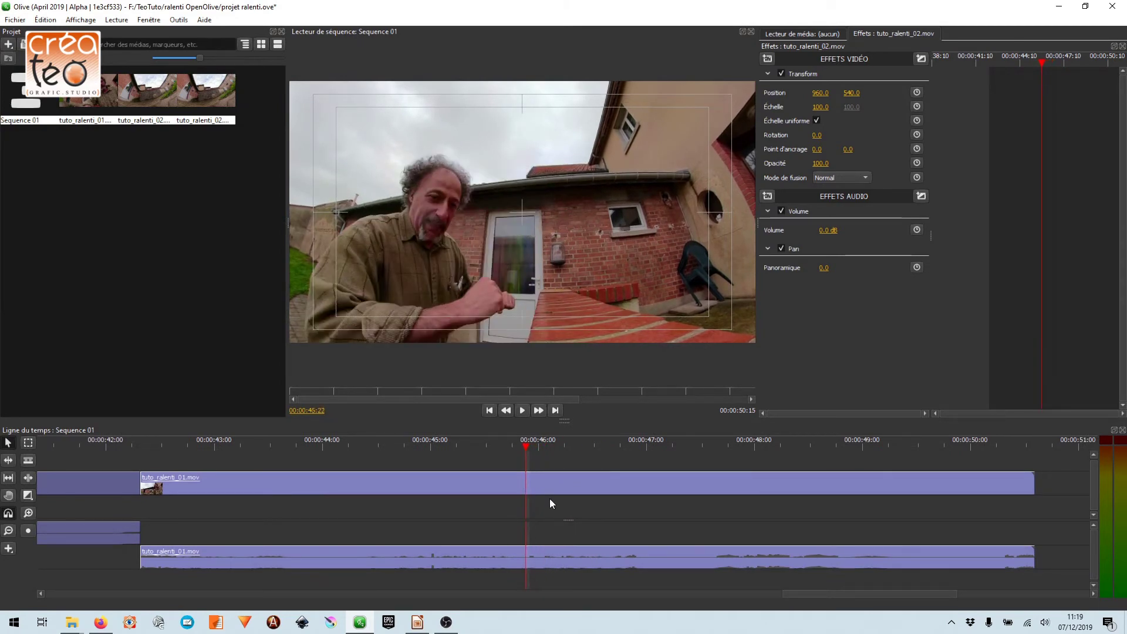
- Speed up the last tuto_ralenti_01.mov clip in the sequence to 300%
{"action": "left_click", "coordinate": [537, 485]}
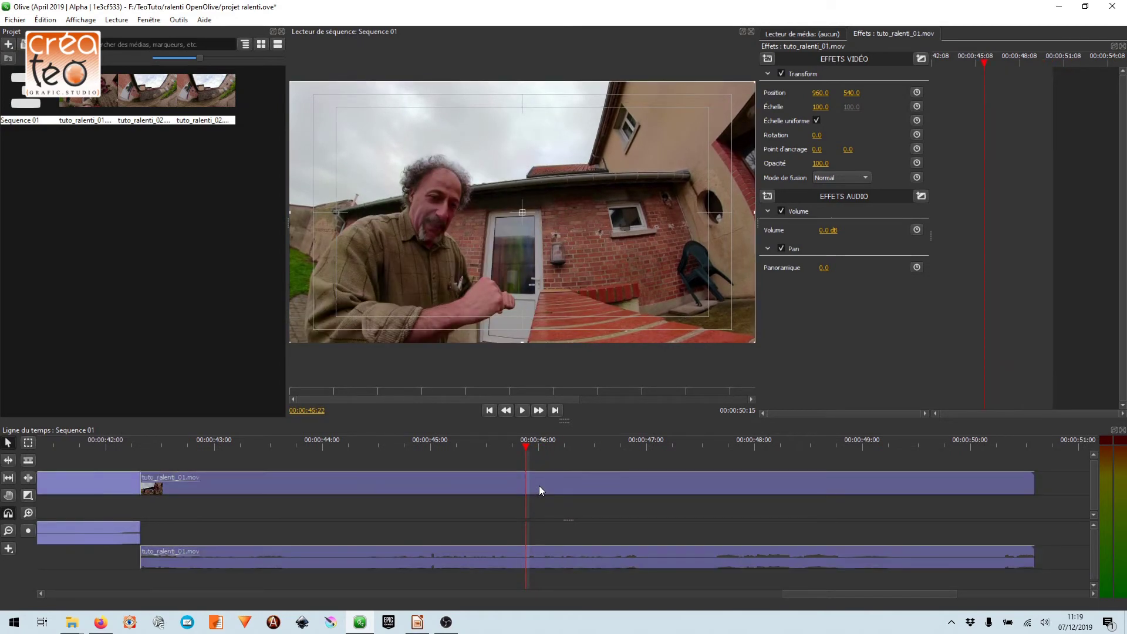
{"action": "right_click", "coordinate": [539, 485]}
{"action": "left_click", "coordinate": [578, 375]}
{"action": "left_click_drag", "start_coordinate": [587, 271], "coordinate": [585, 273]}
{"action": "left_click", "coordinate": [585, 272]}
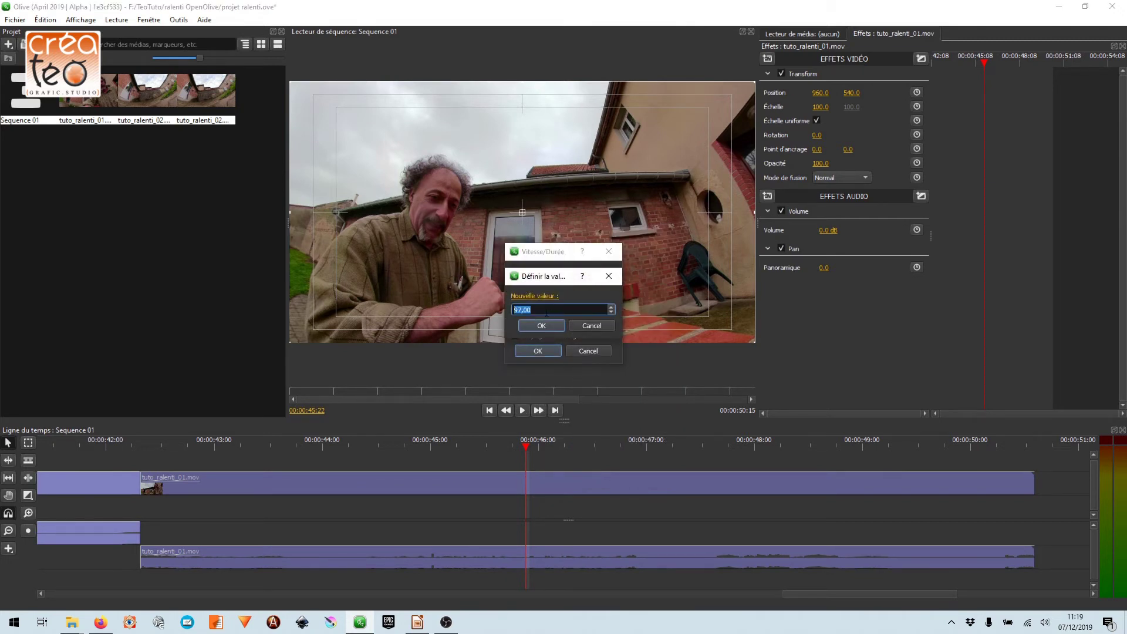
{"action": "type", "text": "3"}
{"action": "key", "text": "Return"}
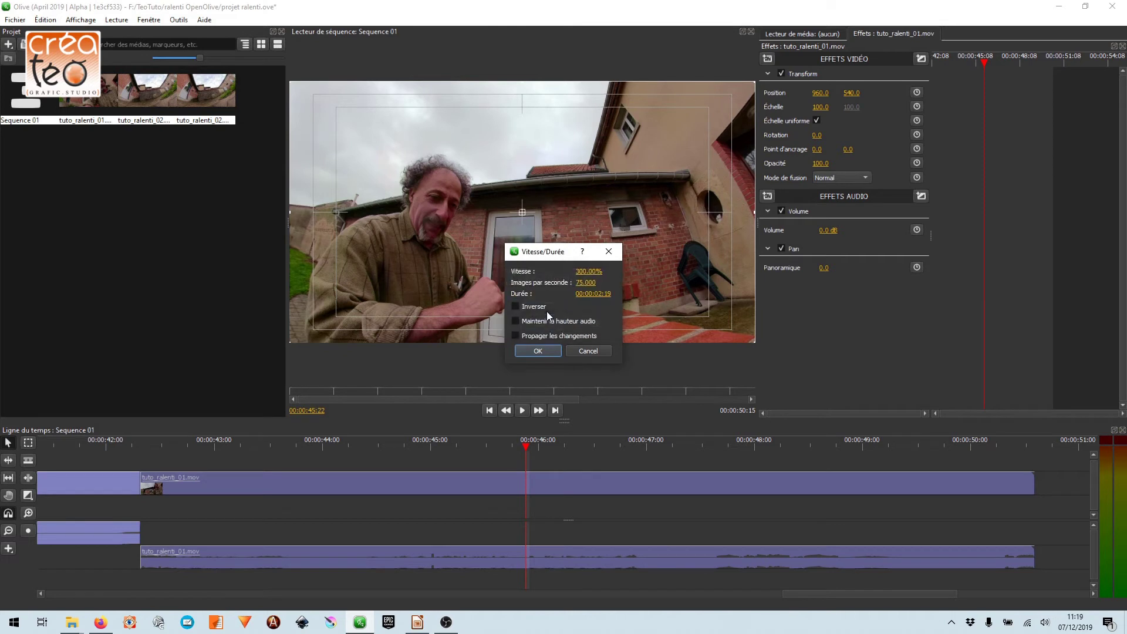
{"action": "left_click", "coordinate": [538, 351]}
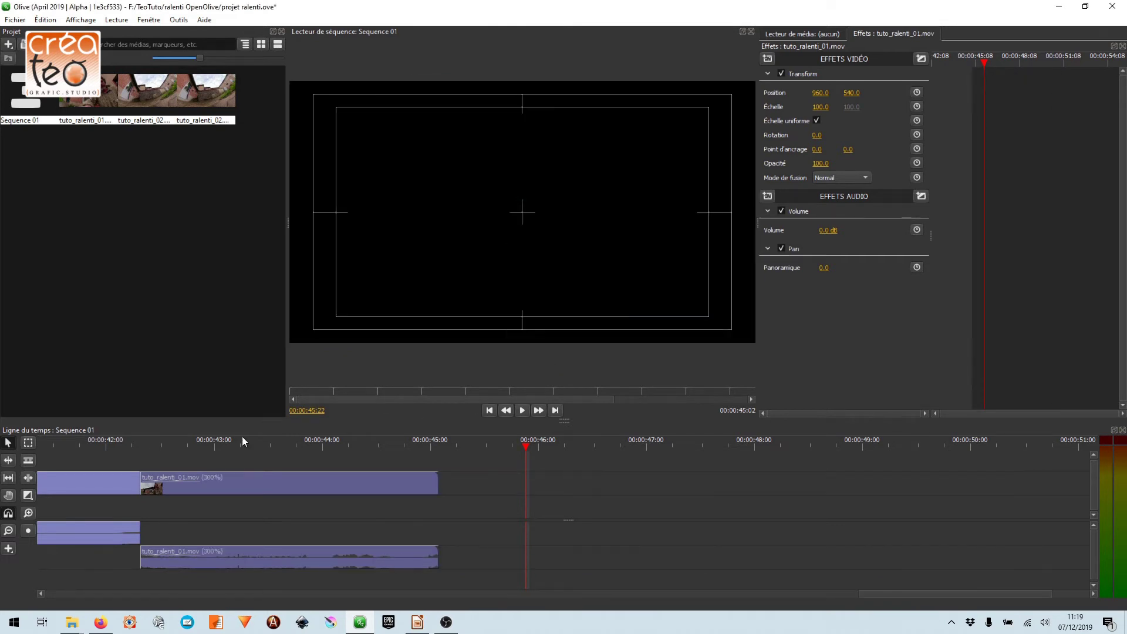
- Play the sped-up last tuto_ralenti_01.mov clip from near its beginning to check its picture and sound
{"action": "left_click", "coordinate": [161, 445]}
{"action": "mouse_move", "coordinate": [200, 442]}
{"action": "left_mouse_down"}
{"action": "mouse_move", "coordinate": [388, 452]}
{"action": "mouse_move", "coordinate": [205, 445]}
{"action": "left_mouse_up"}
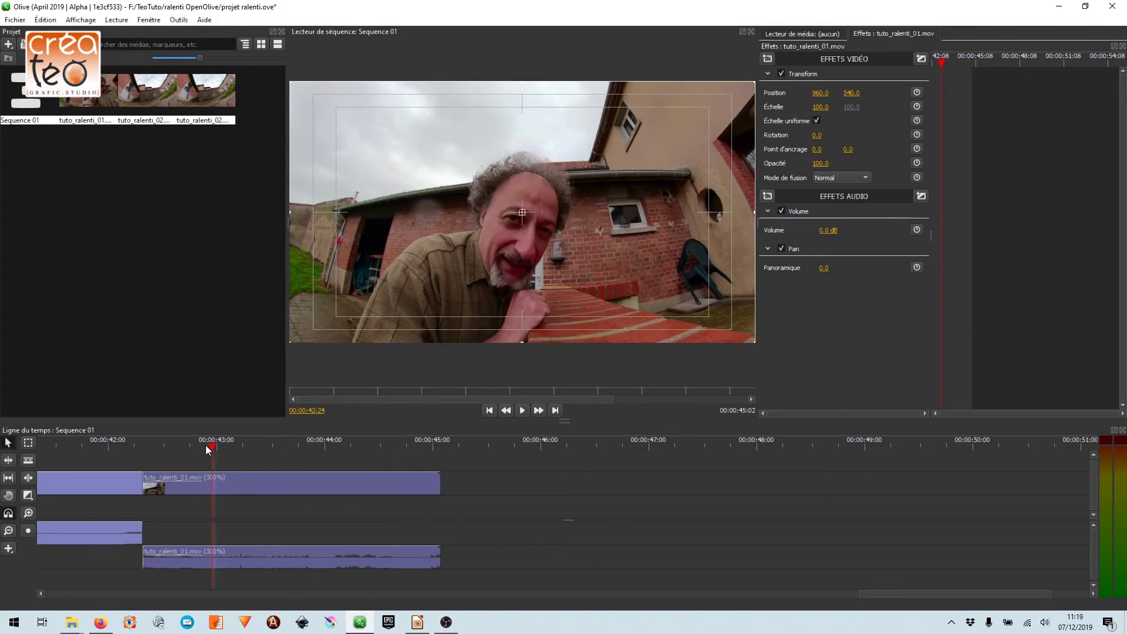
{"action": "key", "text": "space"}
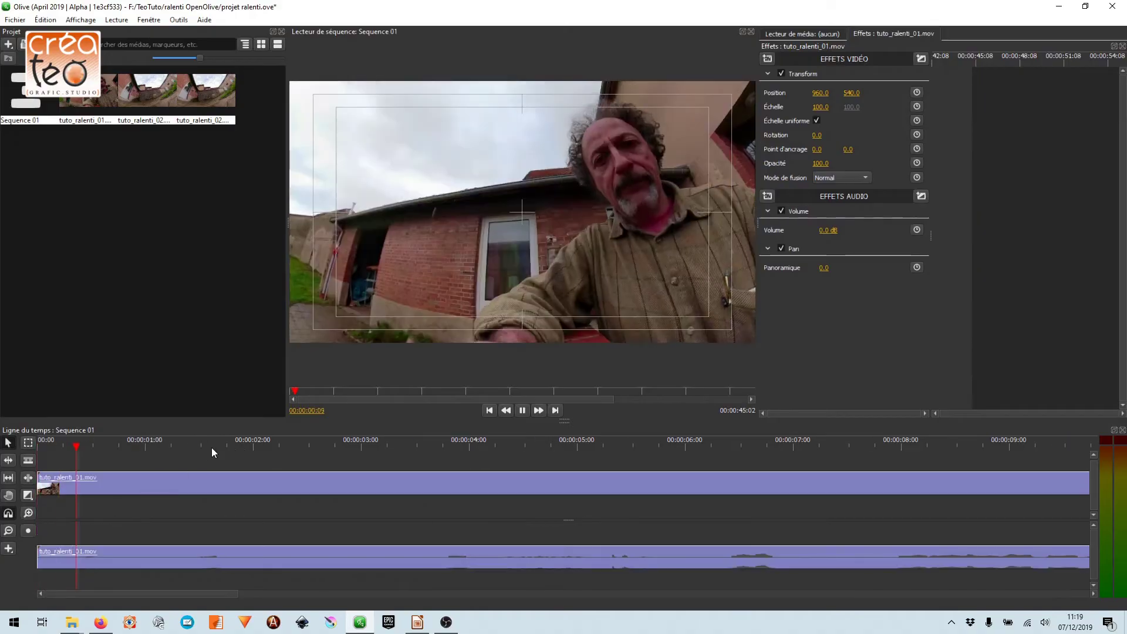
- Enable "Maintenir la hauteur audio" on the last tuto_ralenti_01.mov clip and play it from near 00:00:43:00
{"action": "scroll", "coordinate": [535, 506], "scroll_direction": "down", "scroll_amount": 5}
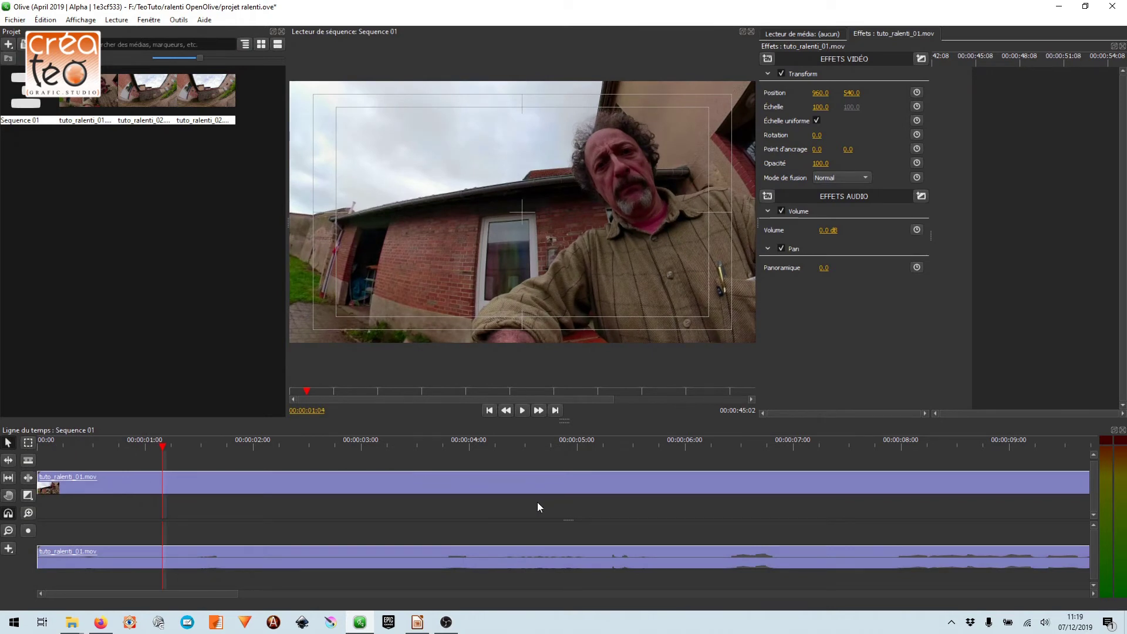
{"action": "scroll", "coordinate": [467, 502], "scroll_direction": "down", "scroll_amount": 4}
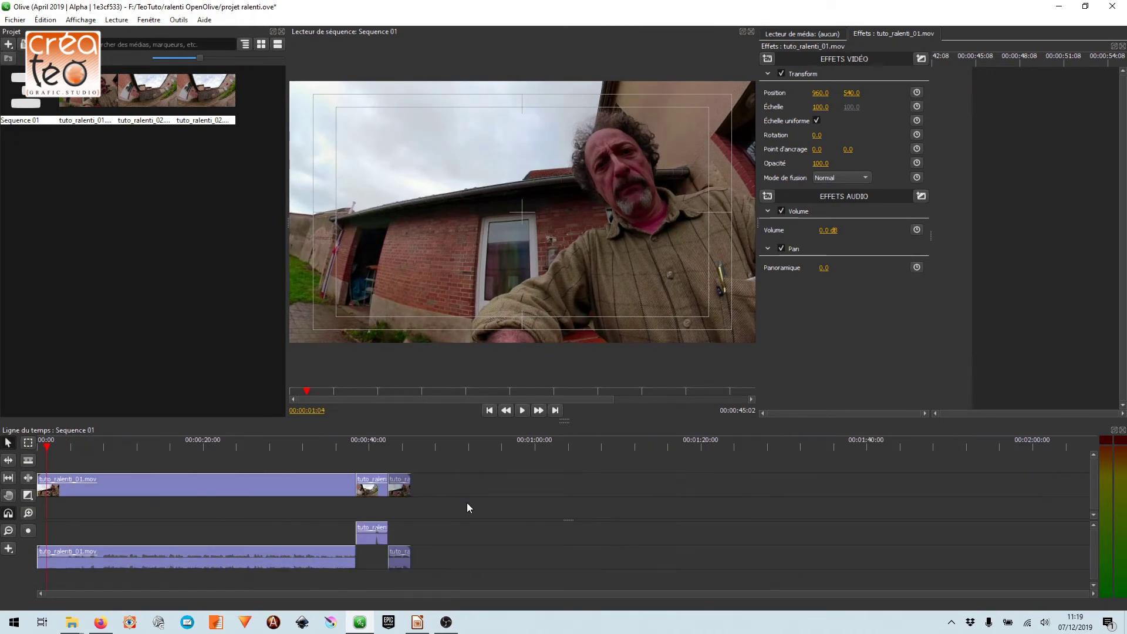
{"action": "scroll", "coordinate": [414, 487], "scroll_direction": "up", "scroll_amount": 4}
{"action": "scroll", "coordinate": [646, 484], "scroll_direction": "down", "scroll_amount": 3}
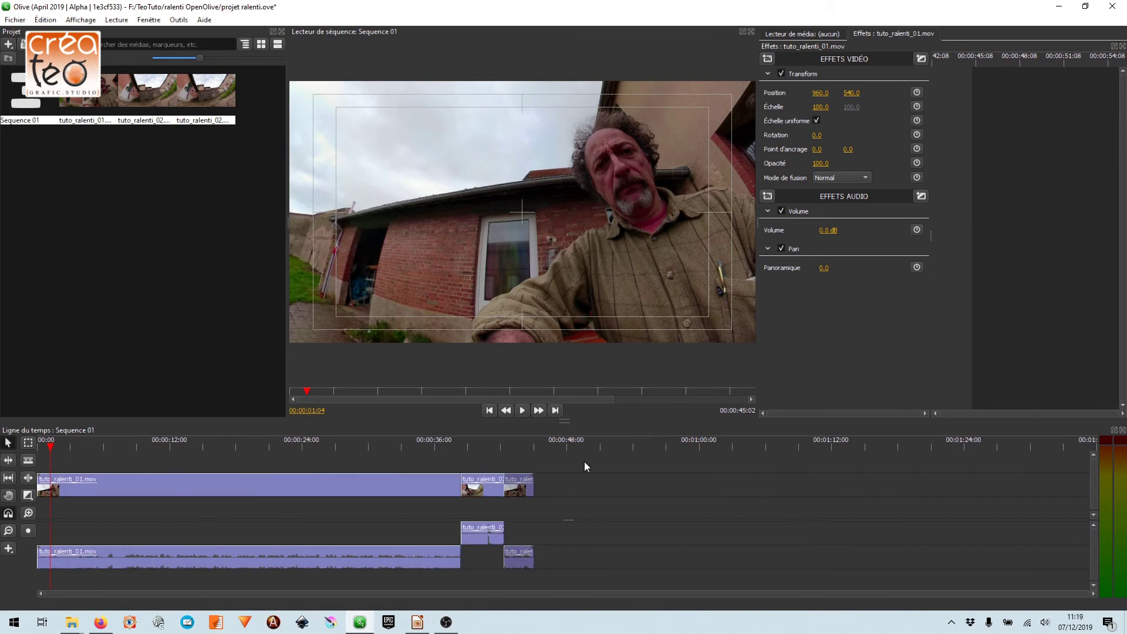
{"action": "left_click", "coordinate": [519, 451]}
{"action": "scroll", "coordinate": [908, 488], "scroll_direction": "up", "scroll_amount": 6}
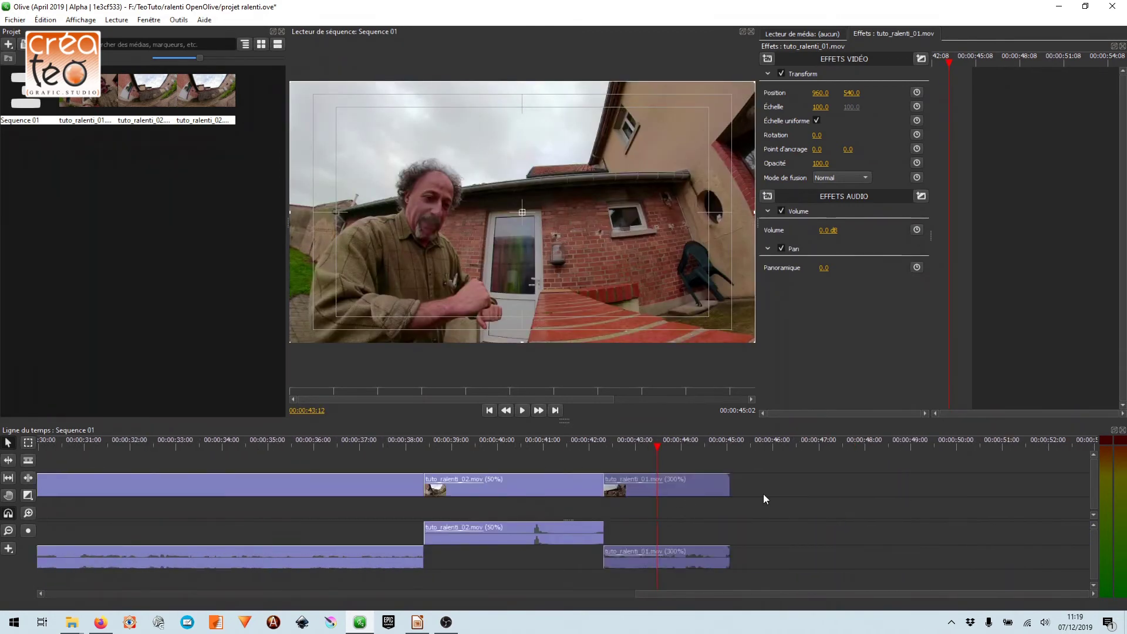
{"action": "scroll", "coordinate": [576, 491], "scroll_direction": "up", "scroll_amount": 3}
{"action": "right_click", "coordinate": [590, 481]}
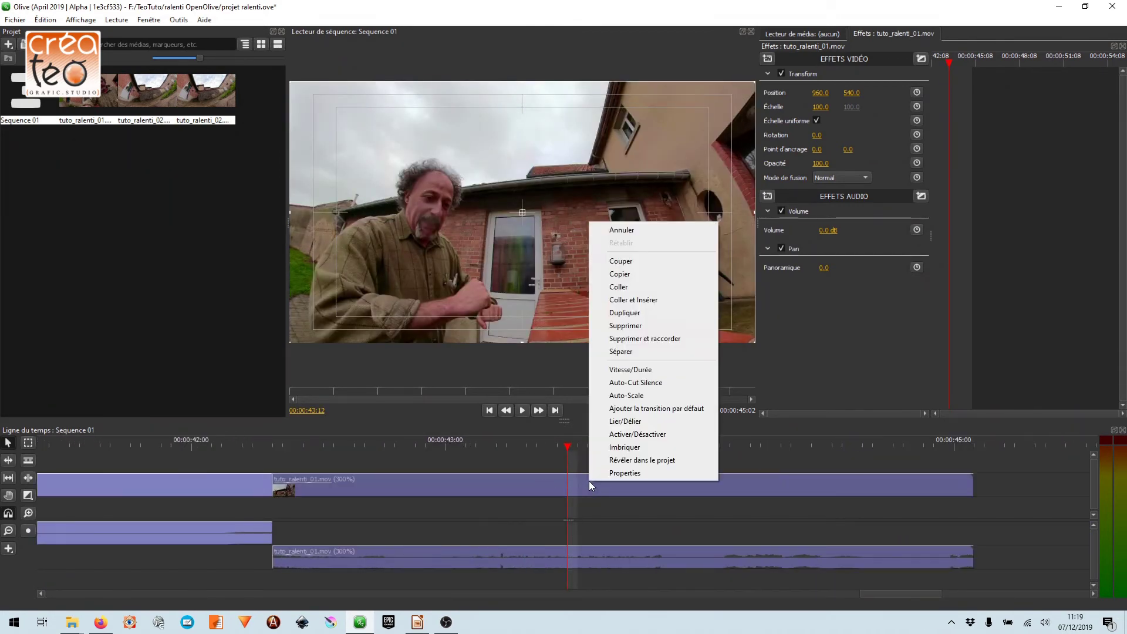
{"action": "left_click", "coordinate": [634, 370]}
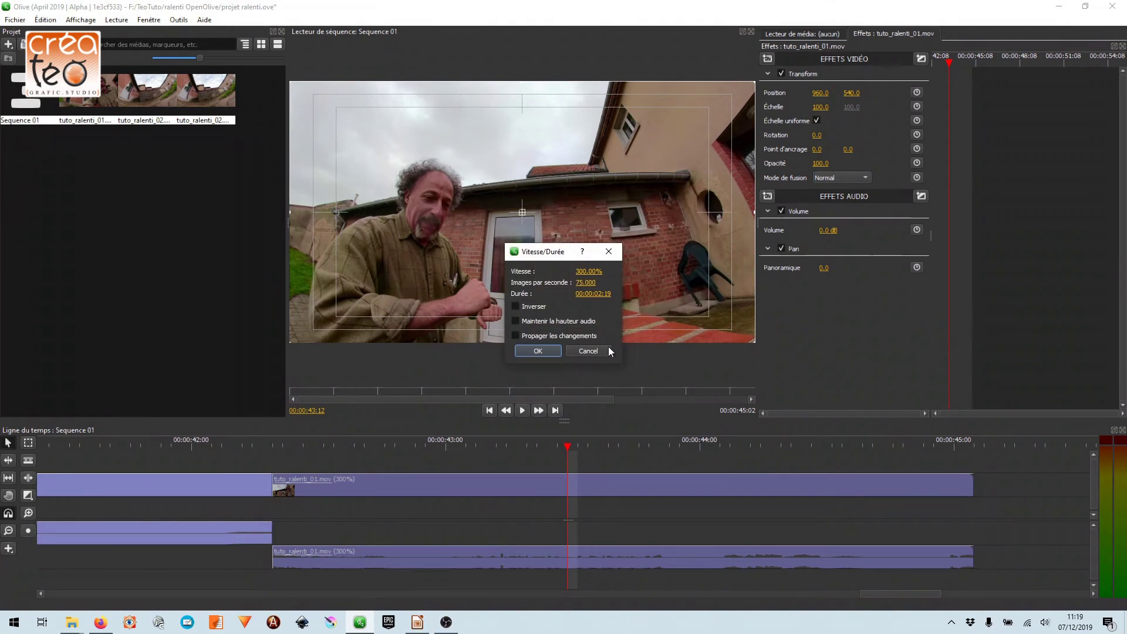
{"action": "left_click", "coordinate": [515, 320]}
{"action": "left_click", "coordinate": [540, 350]}
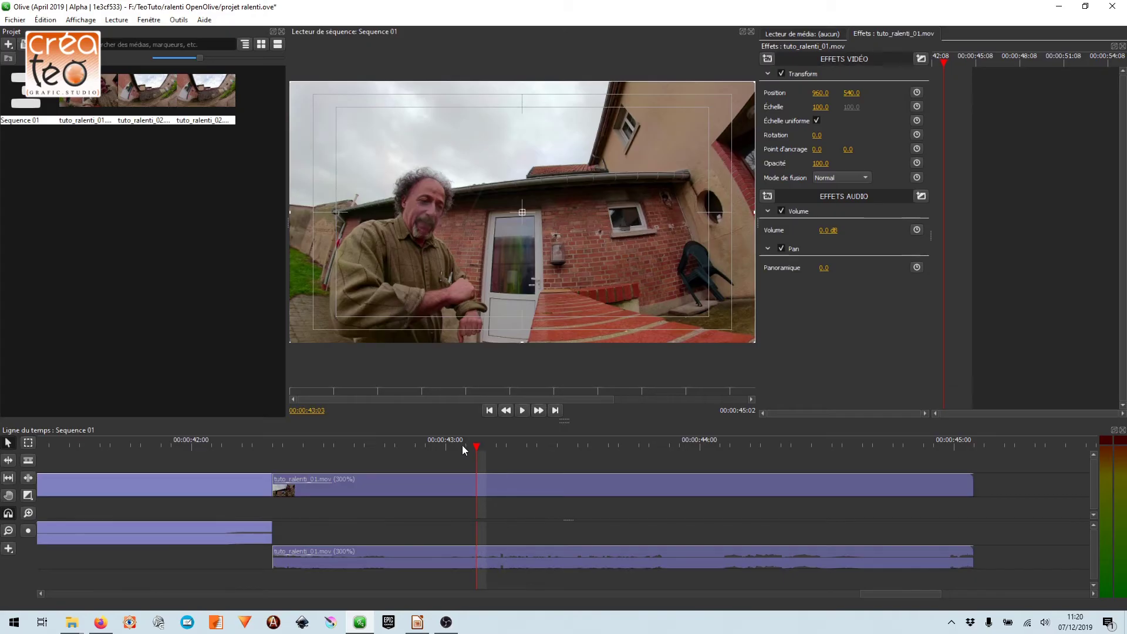
{"action": "left_click_drag", "start_coordinate": [463, 446], "coordinate": [457, 449]}
{"action": "key", "text": "space"}
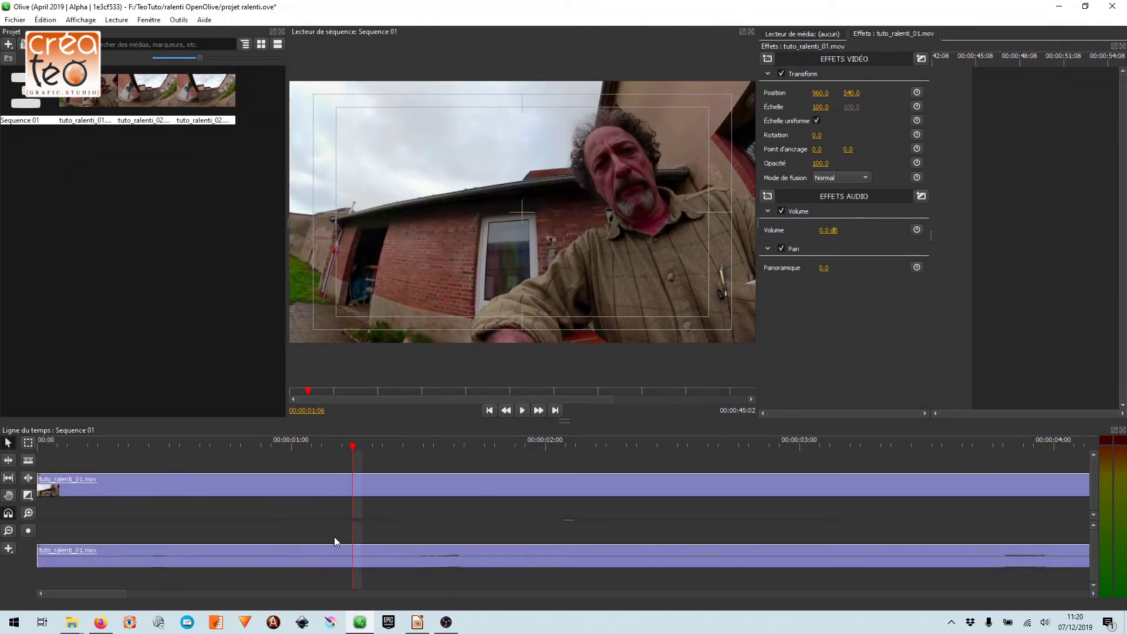
- Set the speed of the last tuto_ralenti_01.mov clip to 50%
{"action": "right_click", "coordinate": [580, 484]}
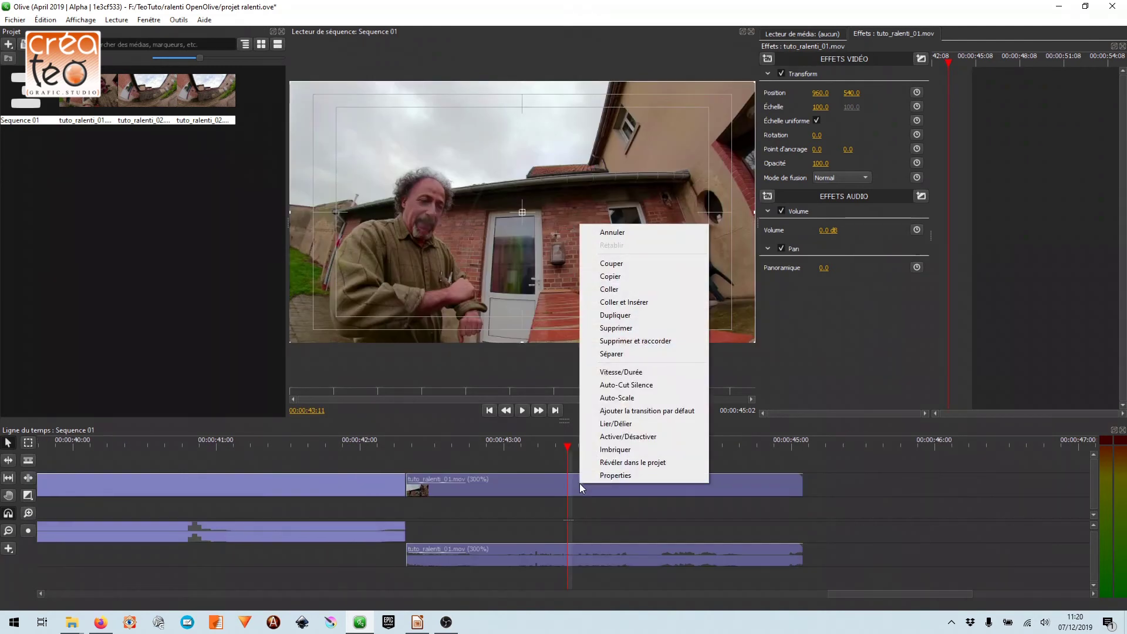
{"action": "left_click", "coordinate": [621, 371]}
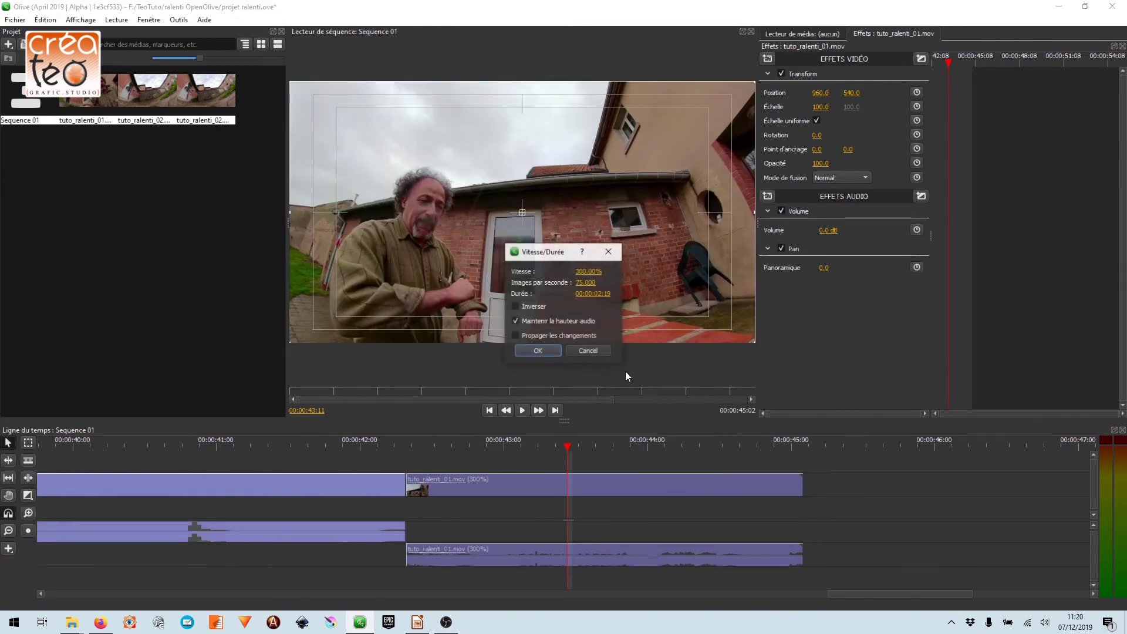
{"action": "left_click", "coordinate": [587, 272]}
{"action": "type", "text": "50"}
{"action": "key", "text": "Return"}
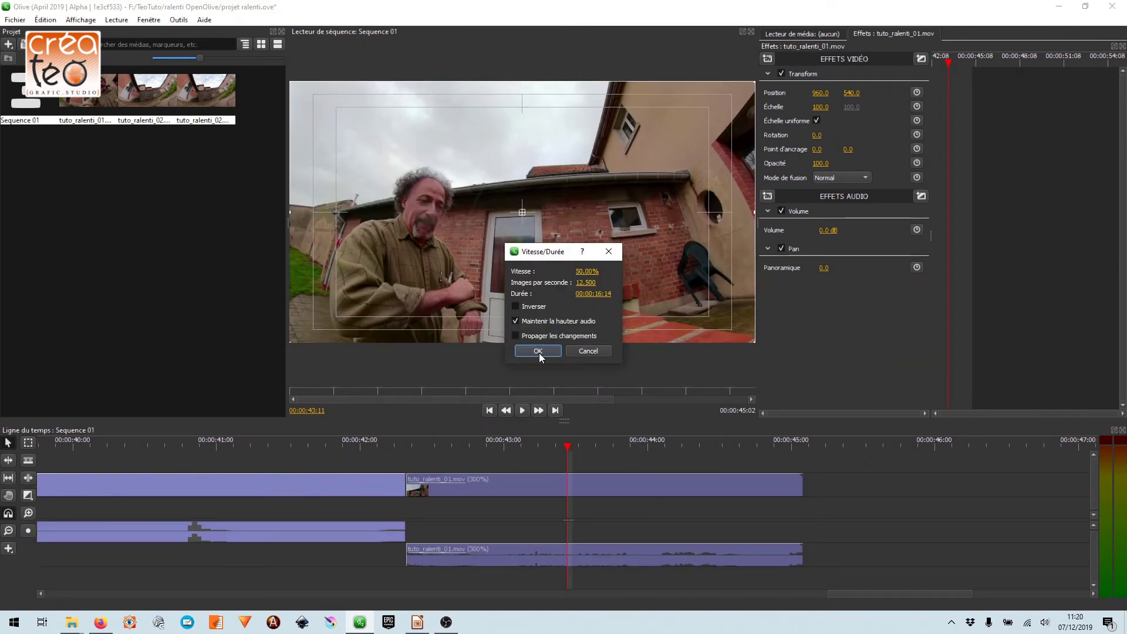